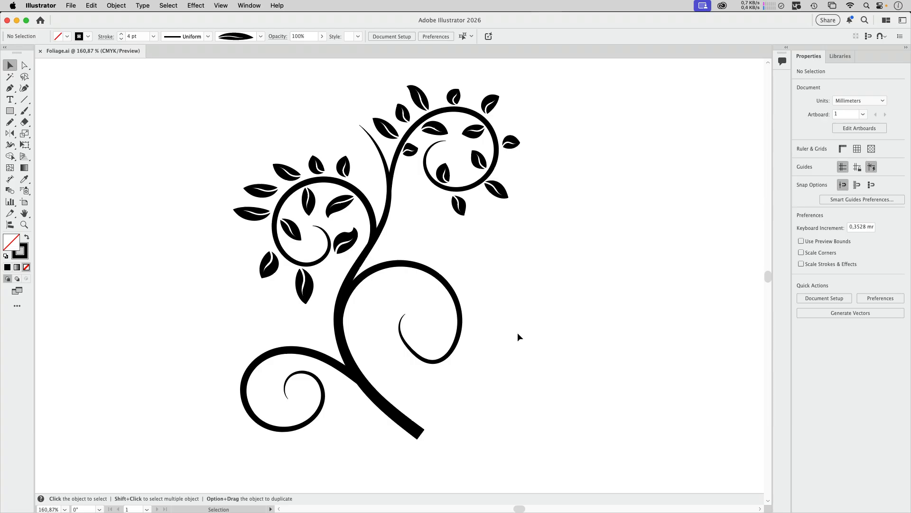
# Draw a freehand spiral about 28 × 34 mm with the Pencil tool in the empty area beside the lower swirls
pyautogui.moveTo(488, 386); pyautogui.dragTo(516, 108)
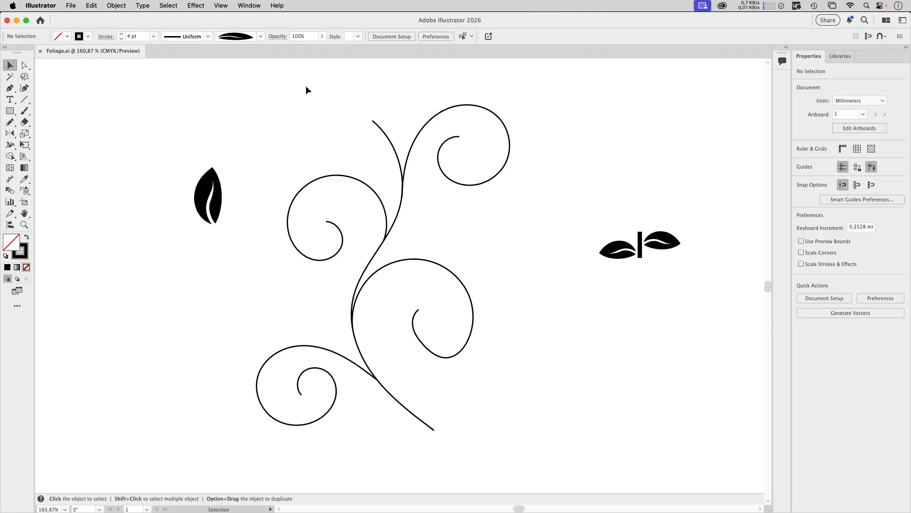
pyautogui.click(10, 123)
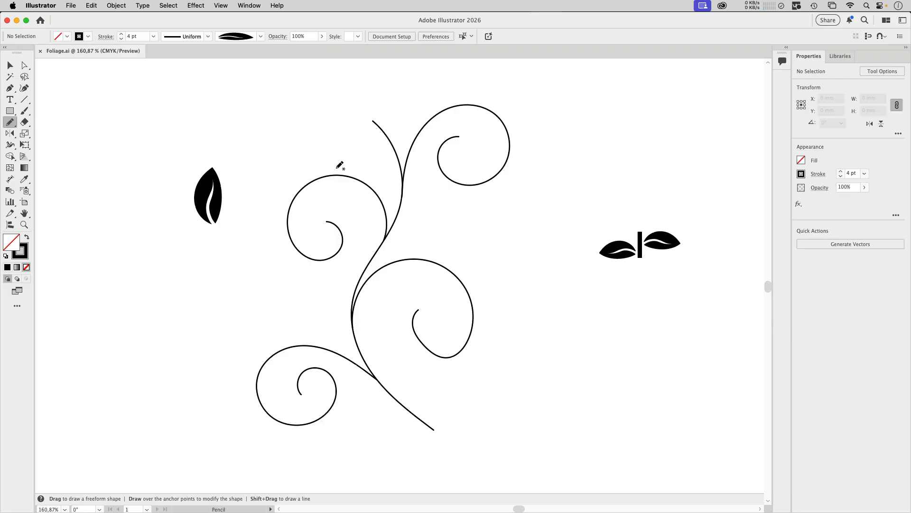
pyautogui.keyDown('super'); pyautogui.click(366, 184); pyautogui.keyUp('super')
pyautogui.moveTo(180, 356)
pyautogui.mouseDown()
pyautogui.moveTo(139, 350)
pyautogui.moveTo(169, 270)
pyautogui.moveTo(139, 312)
pyautogui.mouseUp()
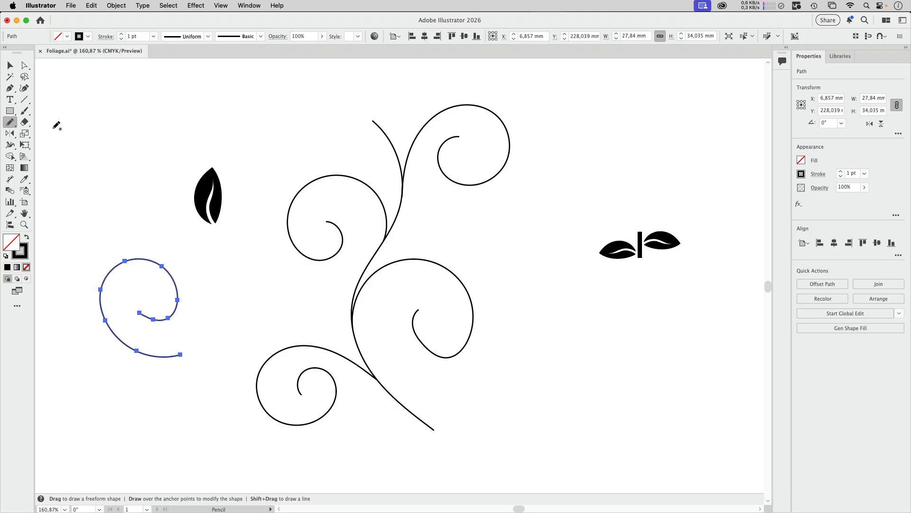
# Examine the Fidelity setting in the Pencil Tool Options without changing it
pyautogui.doubleClick(10, 122)
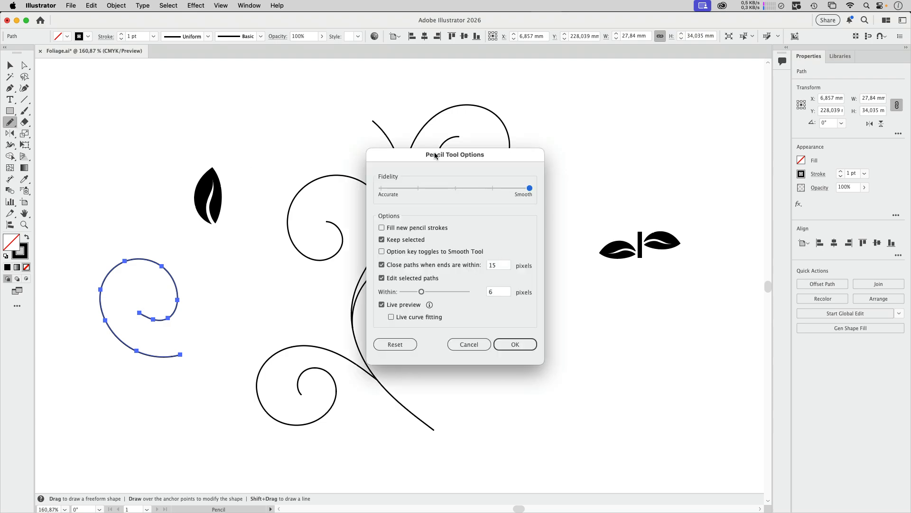
pyautogui.moveTo(435, 156)
pyautogui.mouseDown()
pyautogui.moveTo(271, 128)
pyautogui.moveTo(261, 117)
pyautogui.mouseUp()
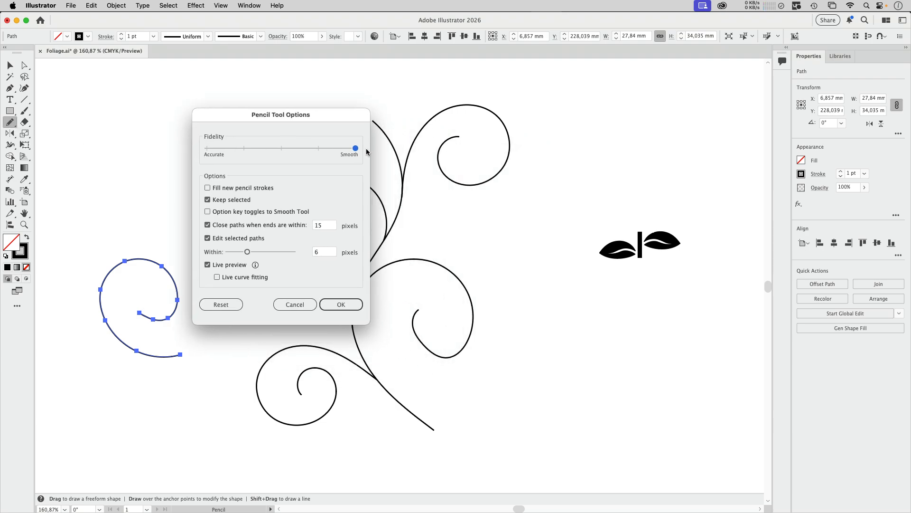
pyautogui.click(305, 307)
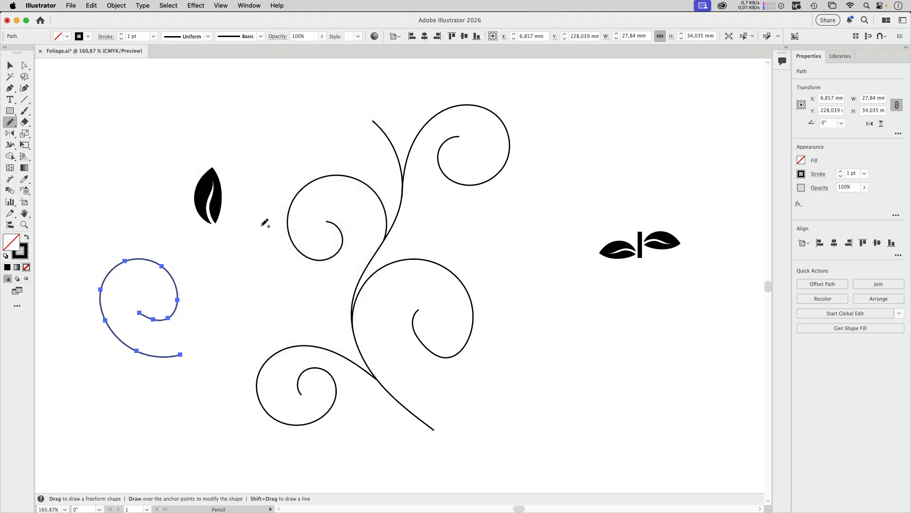
# Smooth the freehand spiral with the path Smooth command and delete the practice spiral
pyautogui.click(122, 6)
pyautogui.moveTo(129, 282)
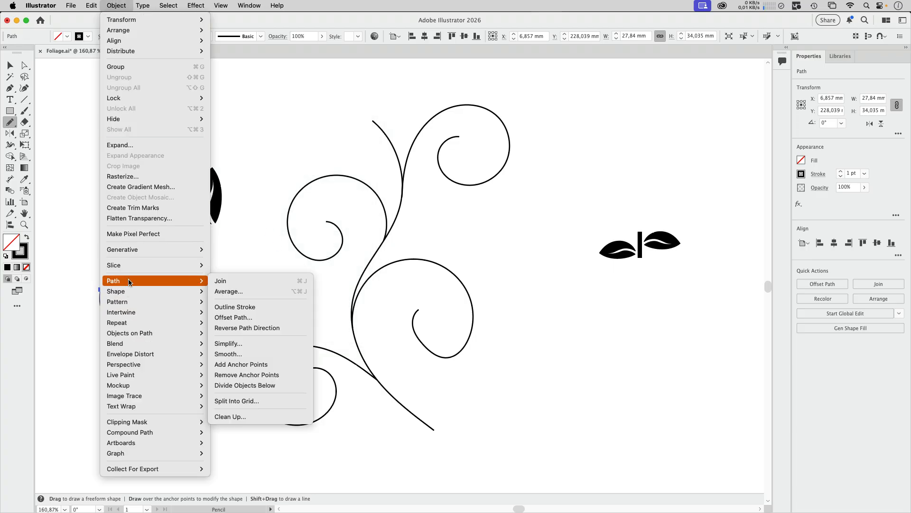
pyautogui.click(228, 354)
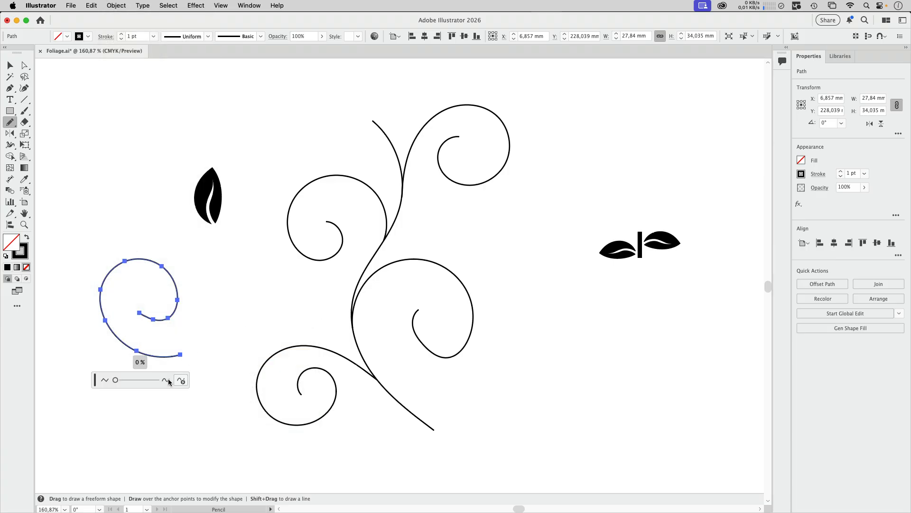
pyautogui.moveTo(117, 379); pyautogui.dragTo(147, 383)
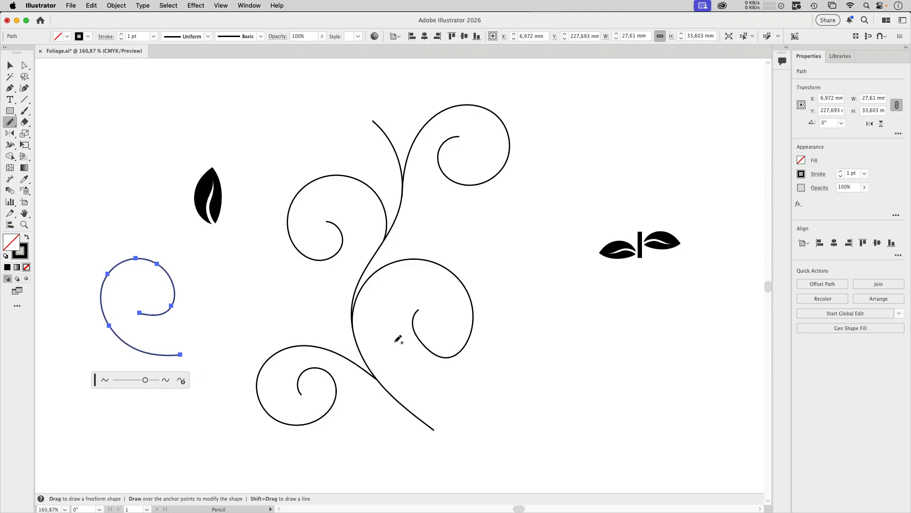
pyautogui.press('v')
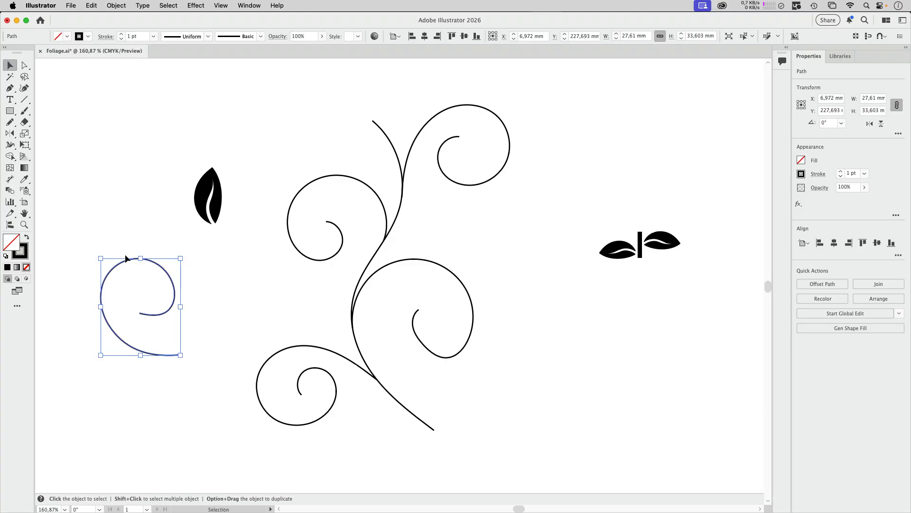
pyautogui.press('Delete')
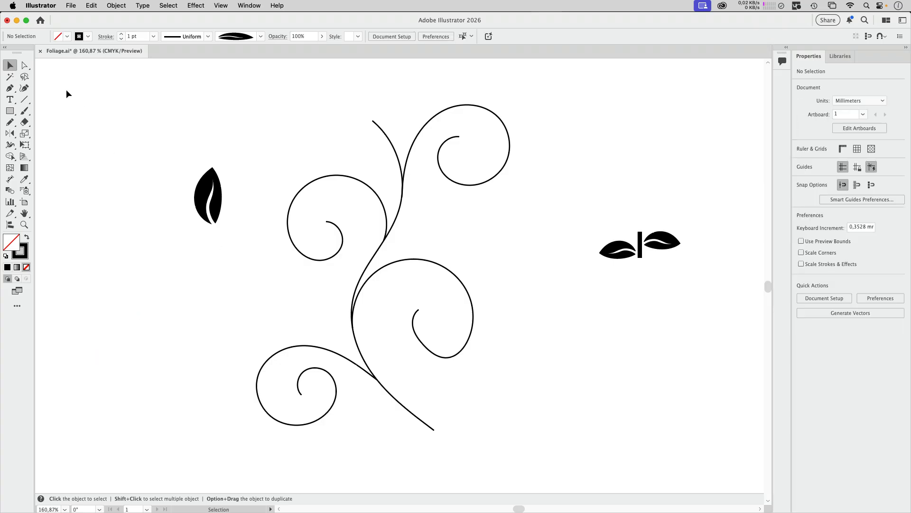
# Draw a spiral about 31 mm across with the Curvature tool below the single leaf and end the path
pyautogui.click(28, 89)
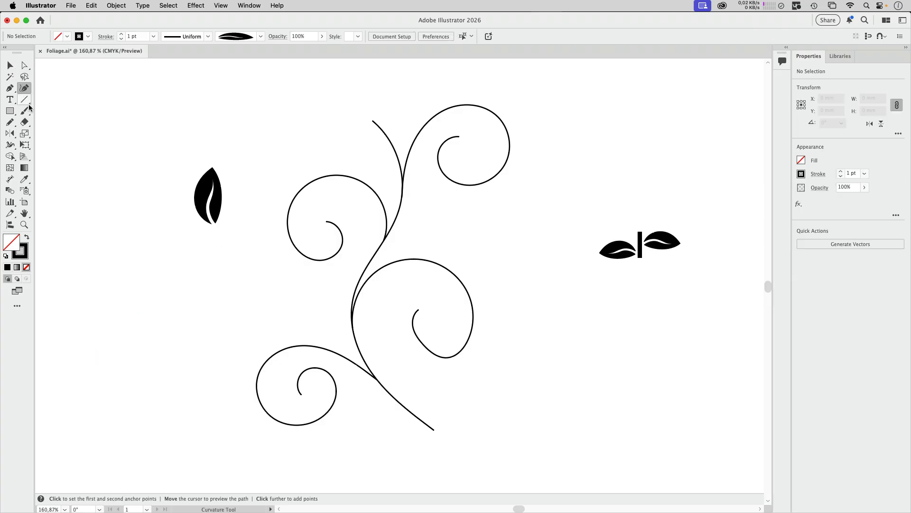
pyautogui.click(148, 296)
pyautogui.click(97, 272)
pyautogui.click(111, 216)
pyautogui.click(179, 228)
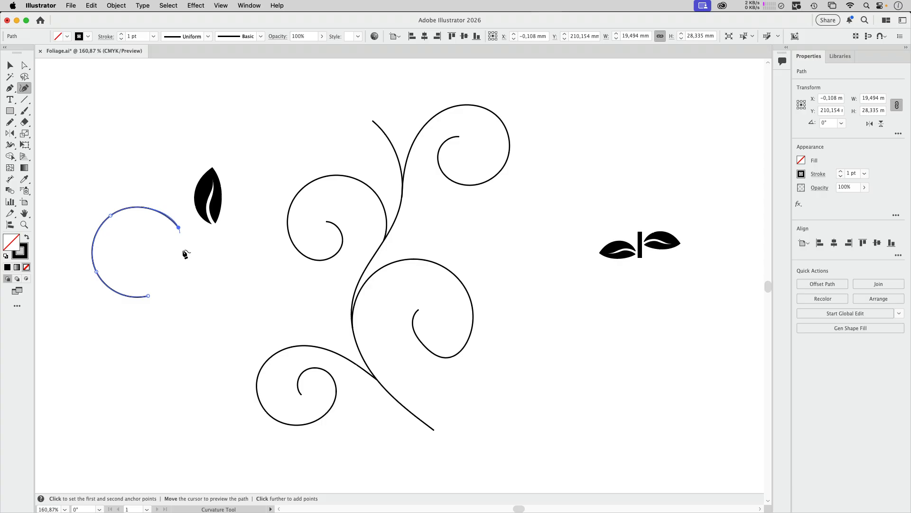
pyautogui.click(153, 275)
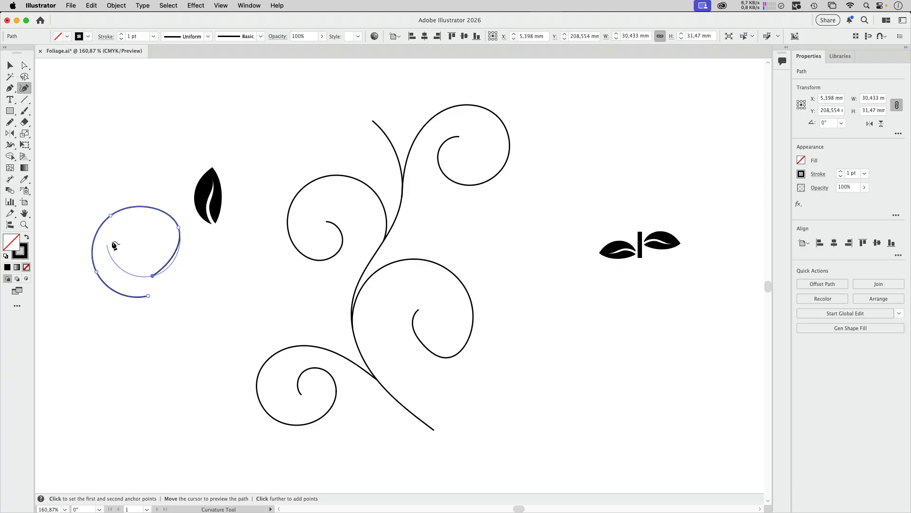
pyautogui.click(114, 241)
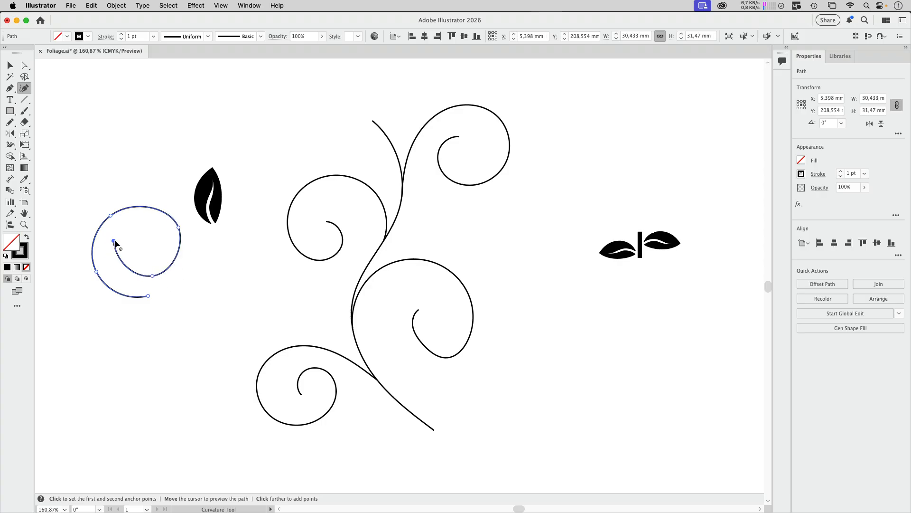
pyautogui.click(138, 220)
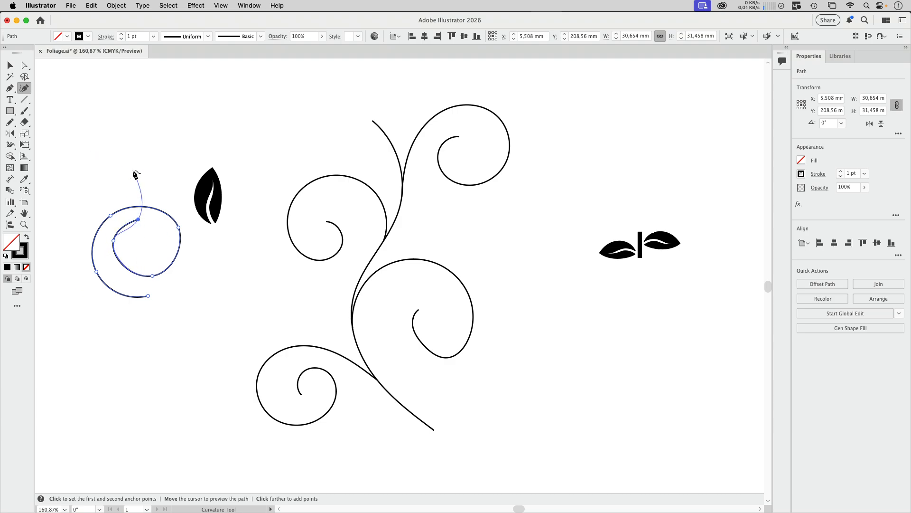
pyautogui.press('Escape')
# Draw an S-shaped curve about 53 × 25 mm with the Curvature tool above the single leaf
pyautogui.click(113, 149)
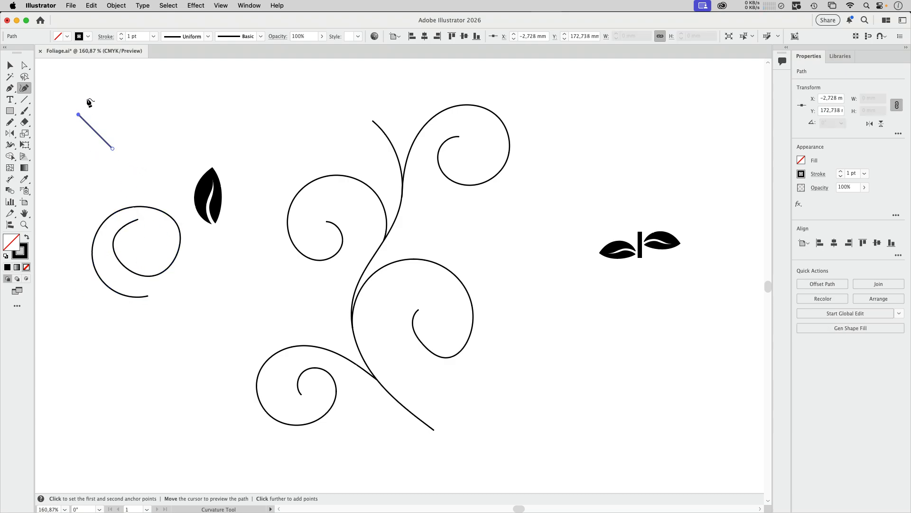
pyautogui.click(78, 115)
pyautogui.click(122, 83)
pyautogui.click(152, 129)
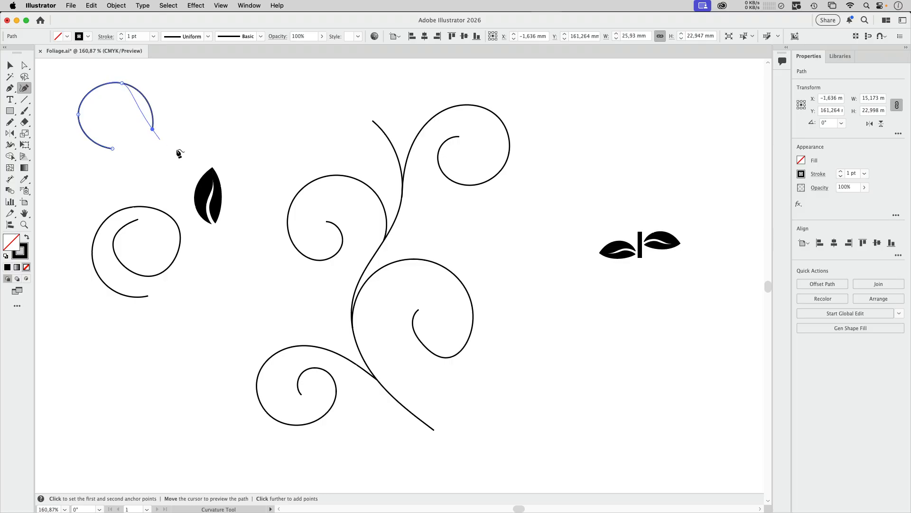
pyautogui.click(206, 149)
pyautogui.click(223, 85)
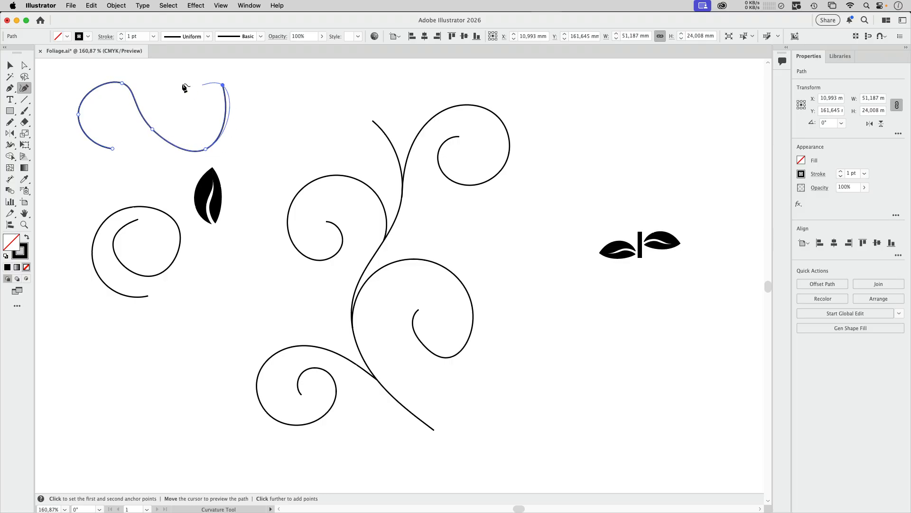
pyautogui.click(165, 98)
pyautogui.press('a')
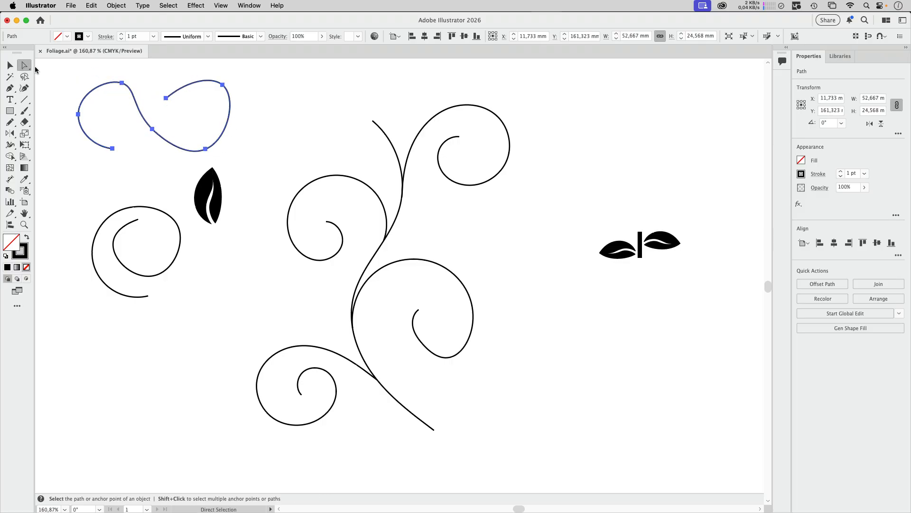
# Reshape and extend the S-shaped curve by moving and adding Curvature points, and shift it slightly away from the foliage
pyautogui.click(24, 88)
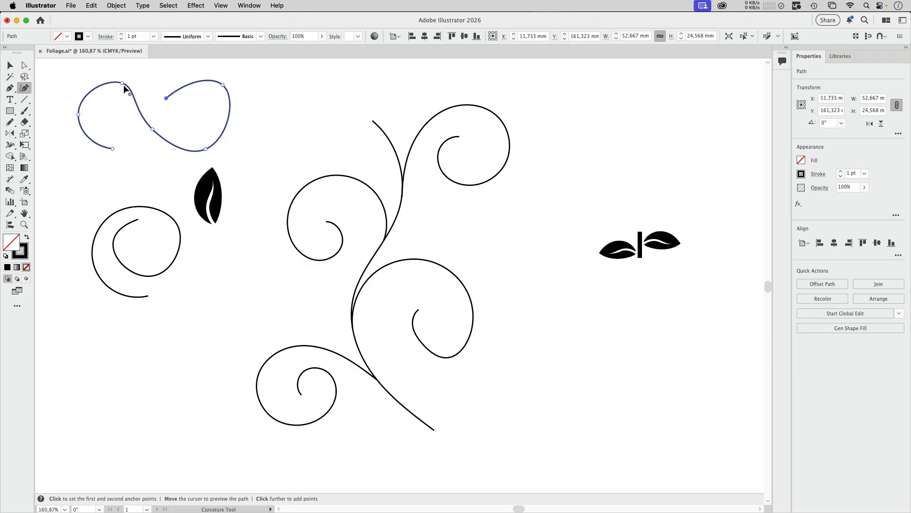
pyautogui.moveTo(123, 85); pyautogui.dragTo(115, 81)
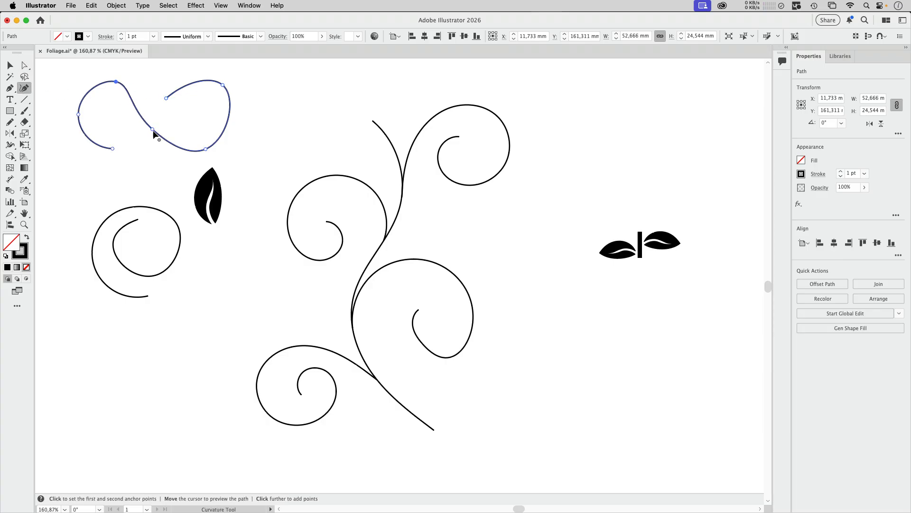
pyautogui.moveTo(153, 132); pyautogui.dragTo(154, 149)
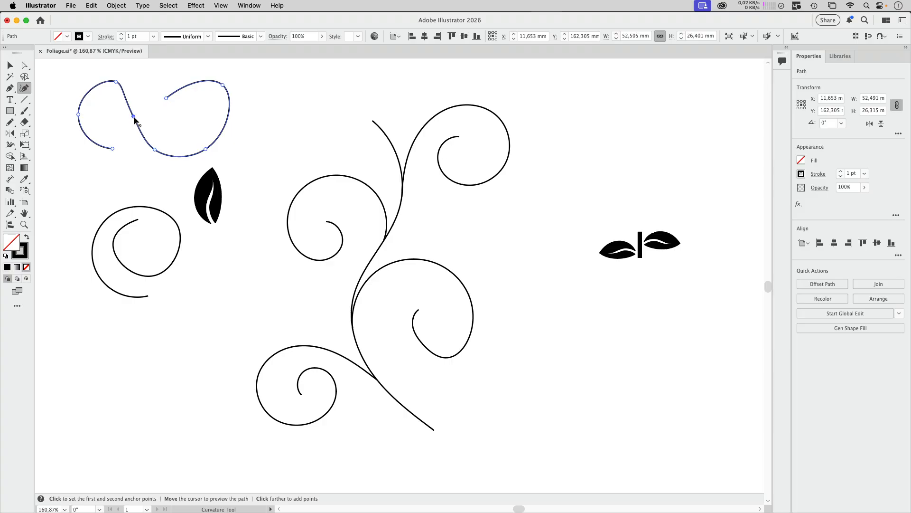
pyautogui.moveTo(135, 120); pyautogui.dragTo(141, 95)
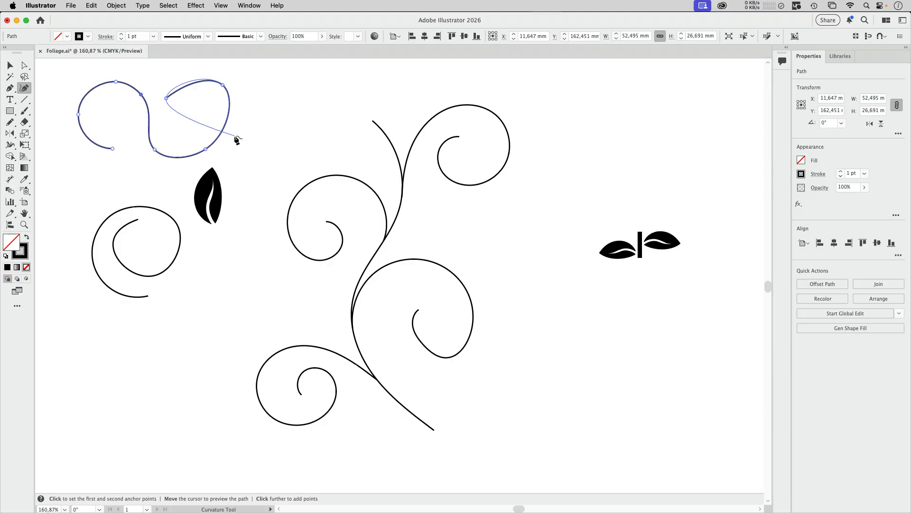
pyautogui.click(180, 127)
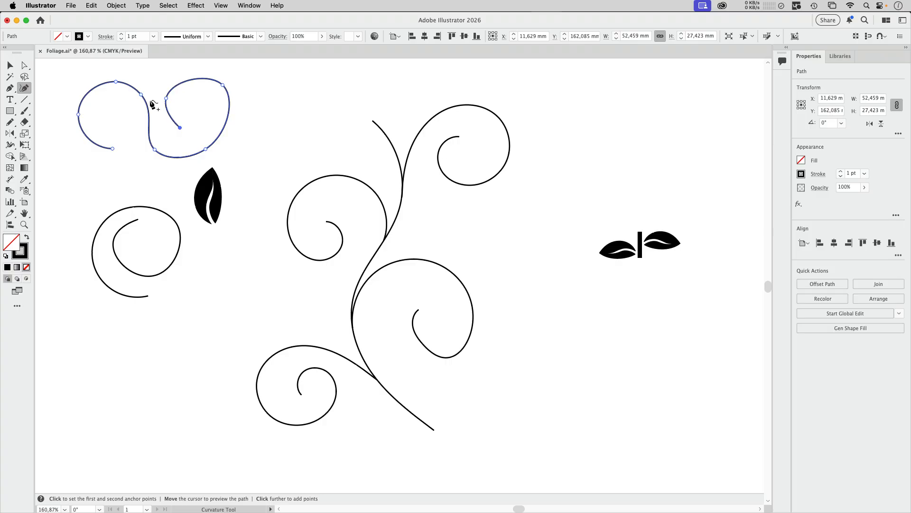
pyautogui.click(10, 65)
pyautogui.moveTo(220, 137); pyautogui.dragTo(204, 142)
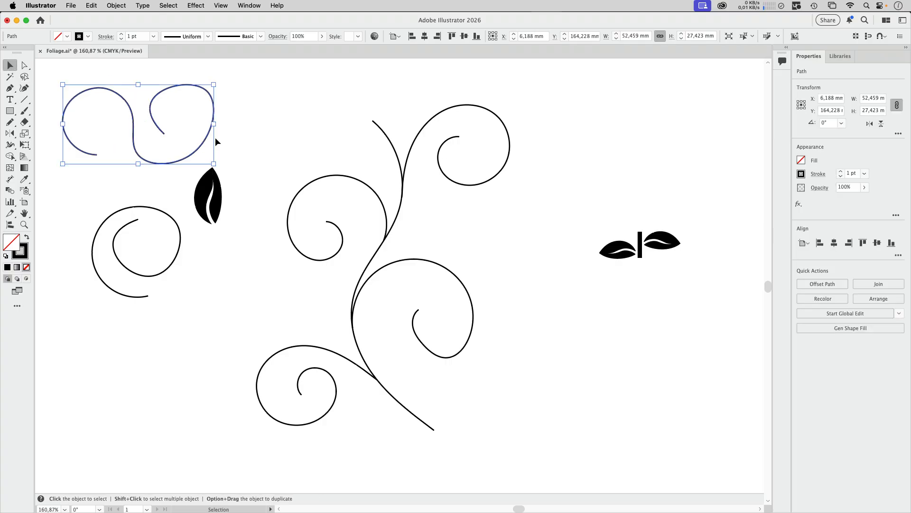
# Draw a spiral with the Spiral tool between the S-shaped curve and the foliage stems
pyautogui.moveTo(25, 99); pyautogui.dragTo(64, 125)
pyautogui.moveTo(268, 104); pyautogui.dragTo(319, 127)
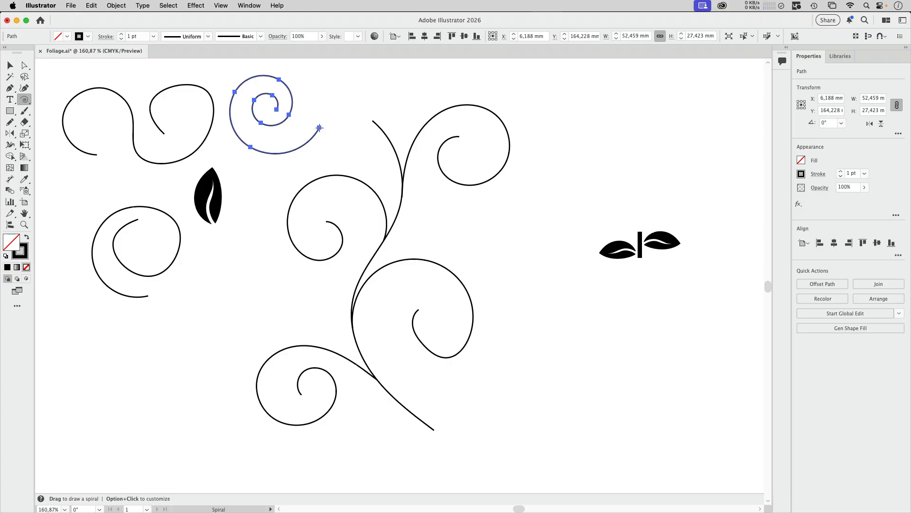
pyautogui.moveTo(319, 127); pyautogui.dragTo(319, 127)
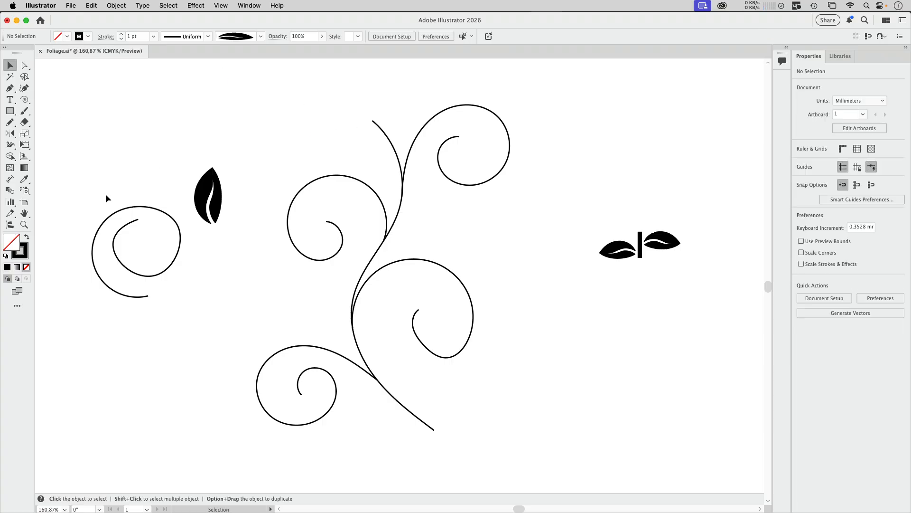
# Delete the remaining practice spiral beside the single leaf
pyautogui.moveTo(106, 194); pyautogui.dragTo(158, 262)
pyautogui.press('Delete')
# Select all the foliage stem and swirl paths and apply Width Profile 4 to their strokes
pyautogui.press('space')
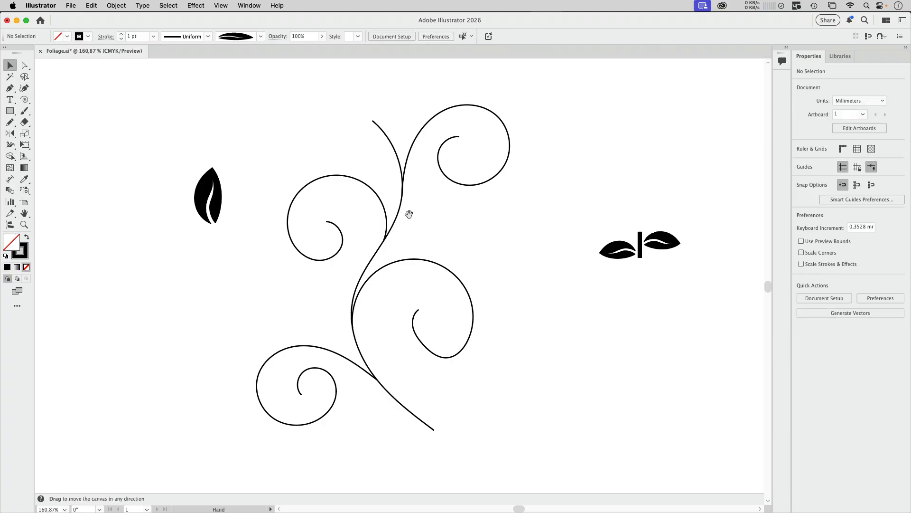
pyautogui.moveTo(406, 214); pyautogui.dragTo(325, 205)
pyautogui.moveTo(207, 101); pyautogui.dragTo(437, 440)
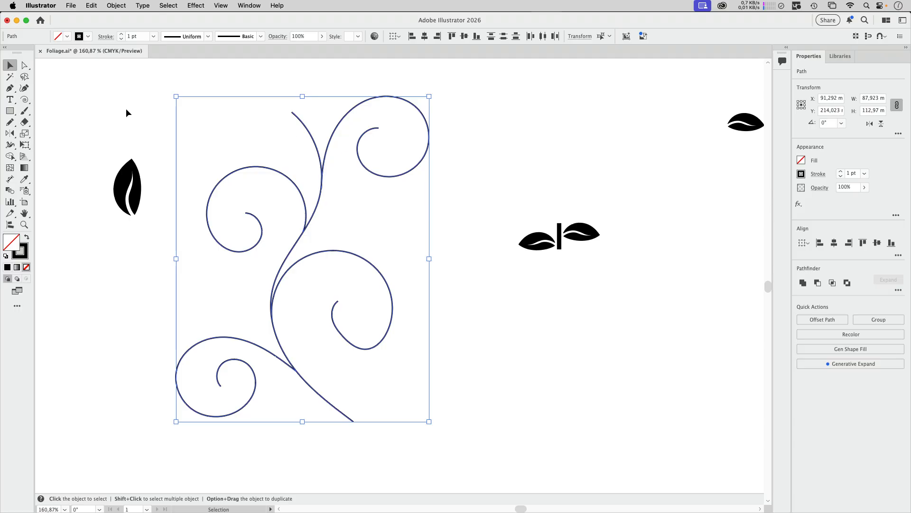
pyautogui.click(207, 38)
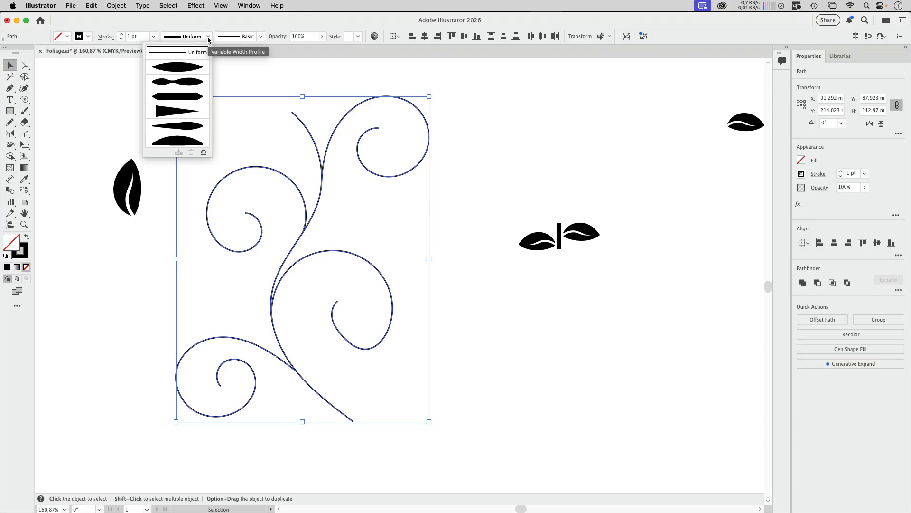
pyautogui.click(178, 116)
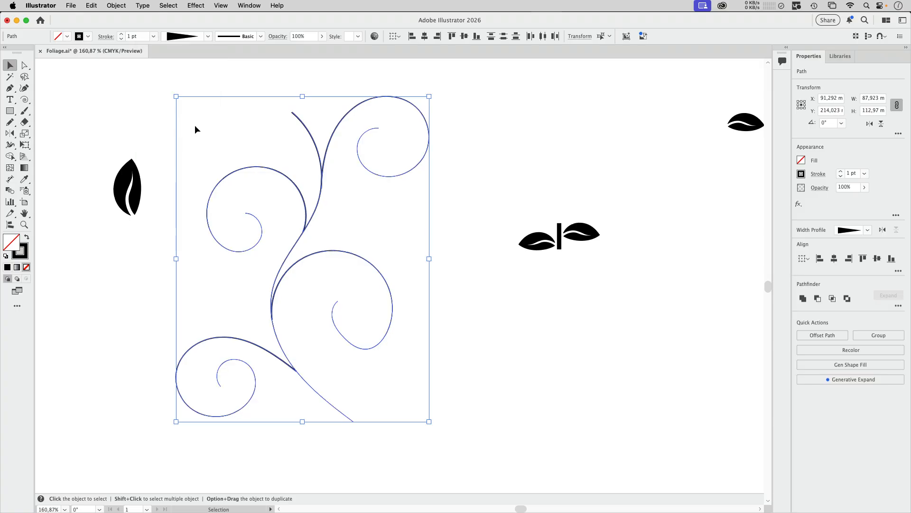
# Flip the stroke width profile of the main stem so that its thick end is at the base
pyautogui.click(355, 204)
pyautogui.click(307, 127)
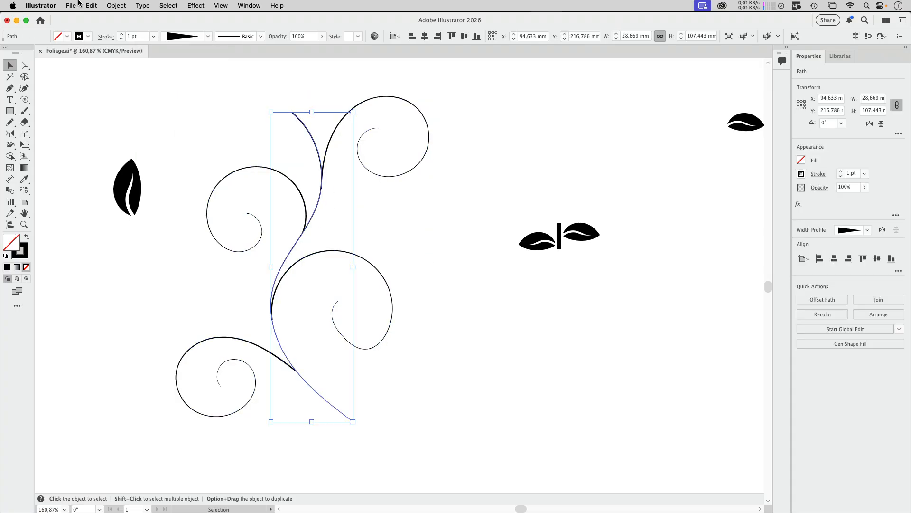
pyautogui.click(106, 37)
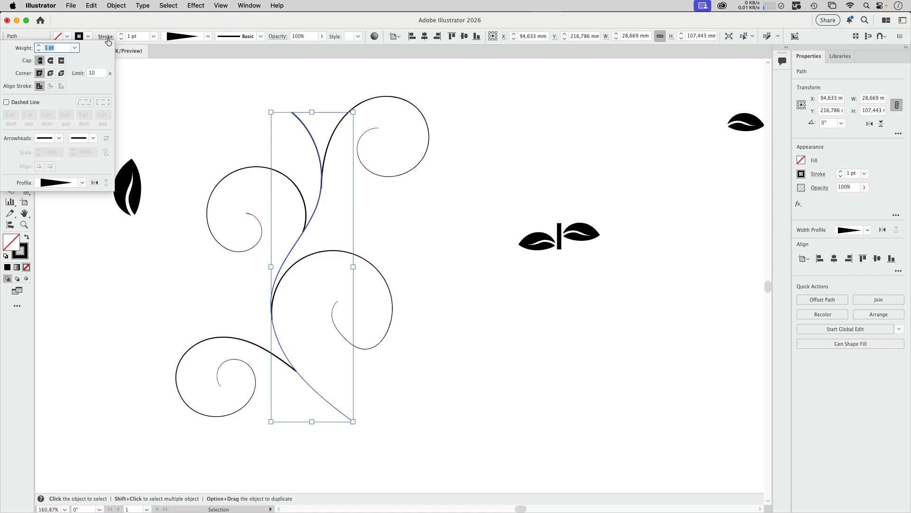
pyautogui.click(94, 183)
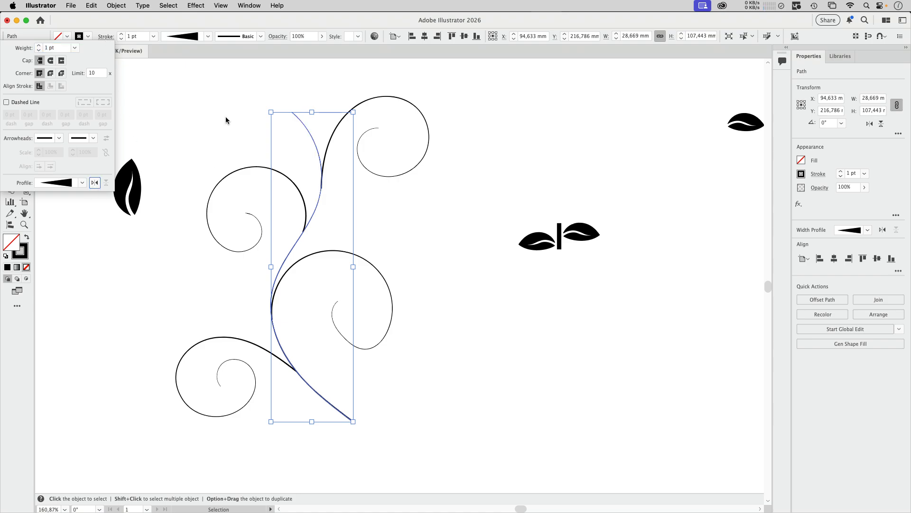
# Select all the foliage stem and swirl paths and set their stroke weight to 6 pt
pyautogui.moveTo(226, 121)
pyautogui.mouseDown()
pyautogui.moveTo(215, 103)
pyautogui.moveTo(398, 346)
pyautogui.mouseUp()
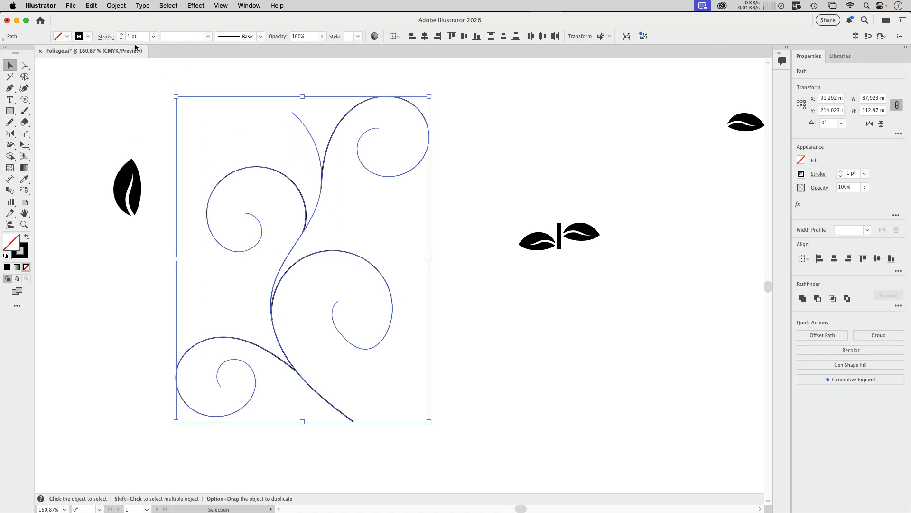
pyautogui.click(122, 33)
pyautogui.click(122, 34)
pyautogui.click(121, 34)
pyautogui.click(122, 34)
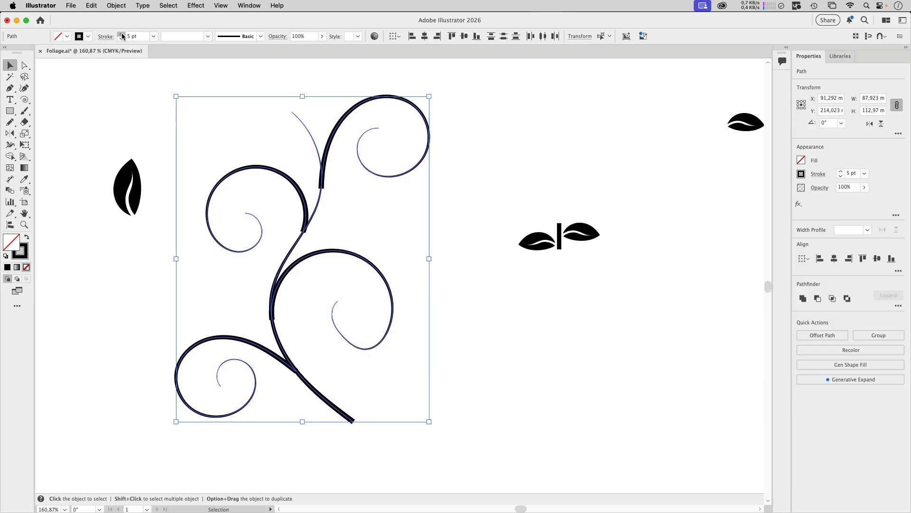
pyautogui.click(122, 35)
pyautogui.click(336, 200)
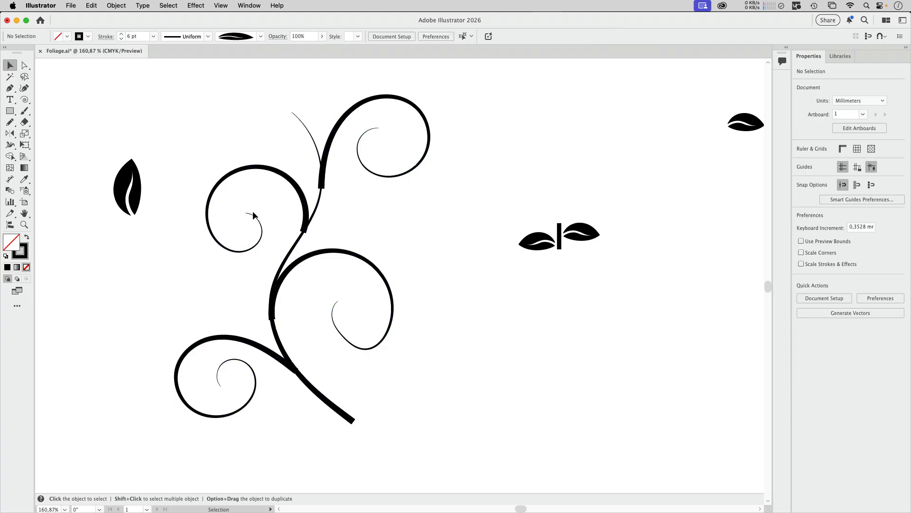
# Widen the main stem's stroke near its upper tip with the Width tool so it stays thick along most of its length
pyautogui.click(366, 167)
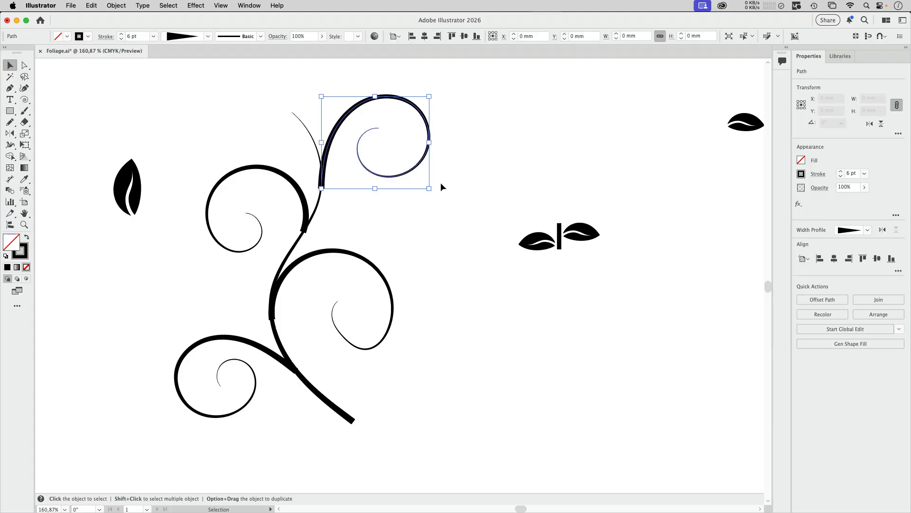
pyautogui.click(309, 139)
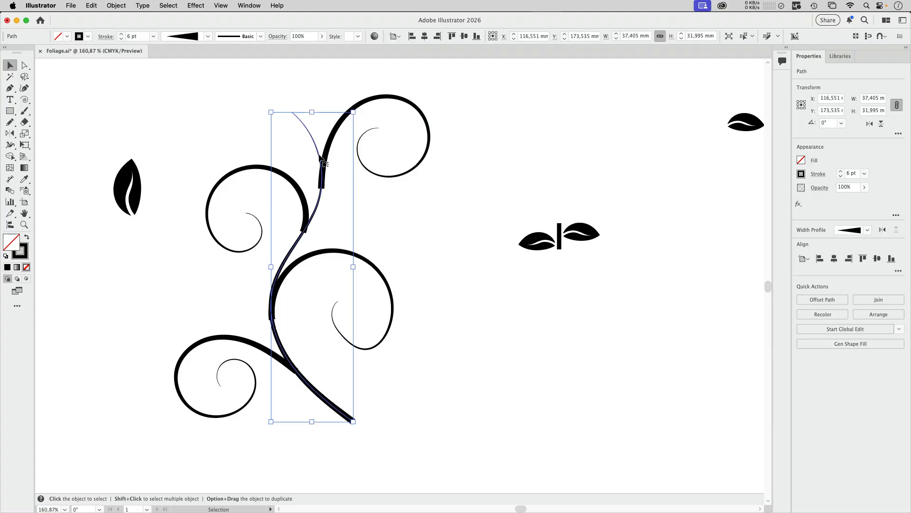
pyautogui.click(10, 145)
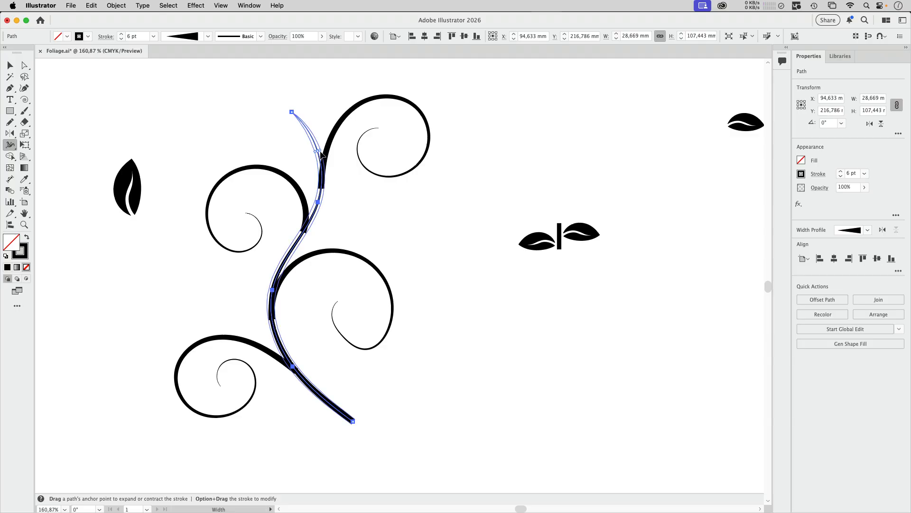
pyautogui.moveTo(321, 153); pyautogui.dragTo(327, 158)
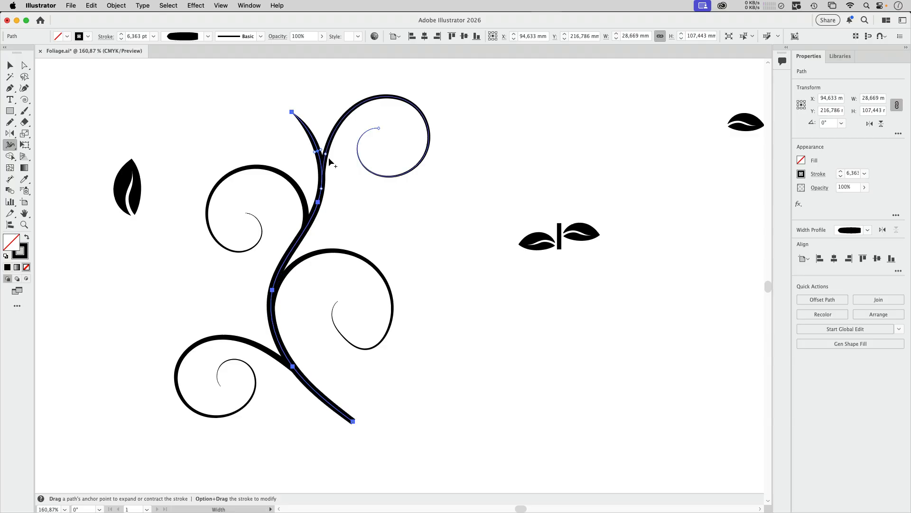
# Widen the strokes of the upper and middle swirls near their inner ends with the Width tool
pyautogui.keyDown('super'); pyautogui.click(390, 179); pyautogui.keyUp('super')
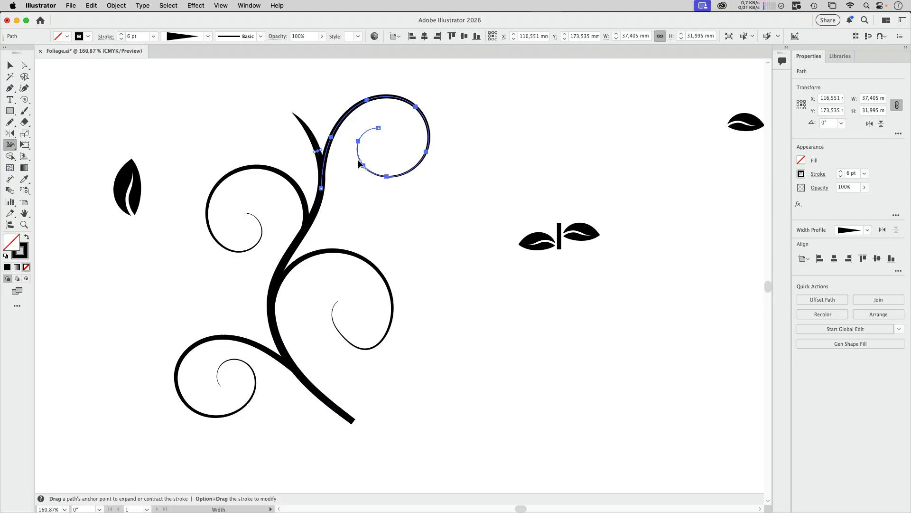
pyautogui.moveTo(359, 162); pyautogui.dragTo(357, 161)
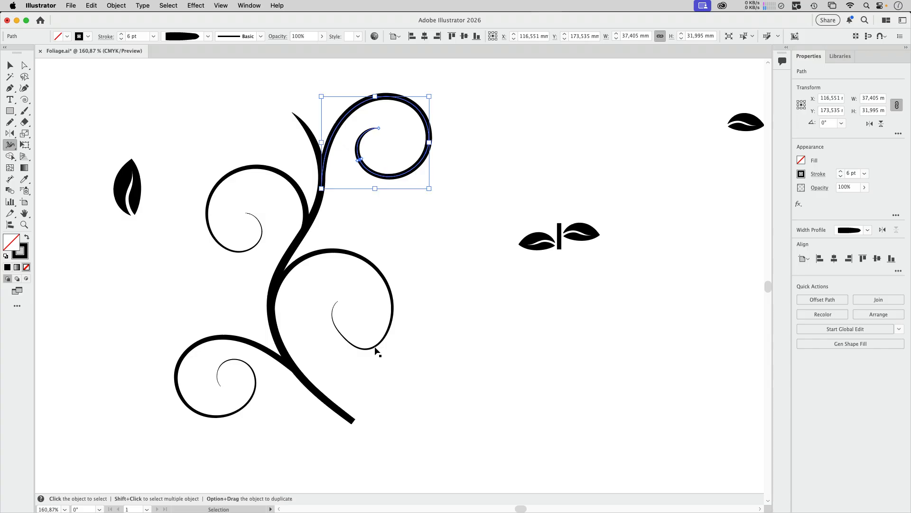
pyautogui.keyDown('super'); pyautogui.click(340, 338); pyautogui.keyUp('super')
pyautogui.moveTo(341, 338); pyautogui.dragTo(343, 338)
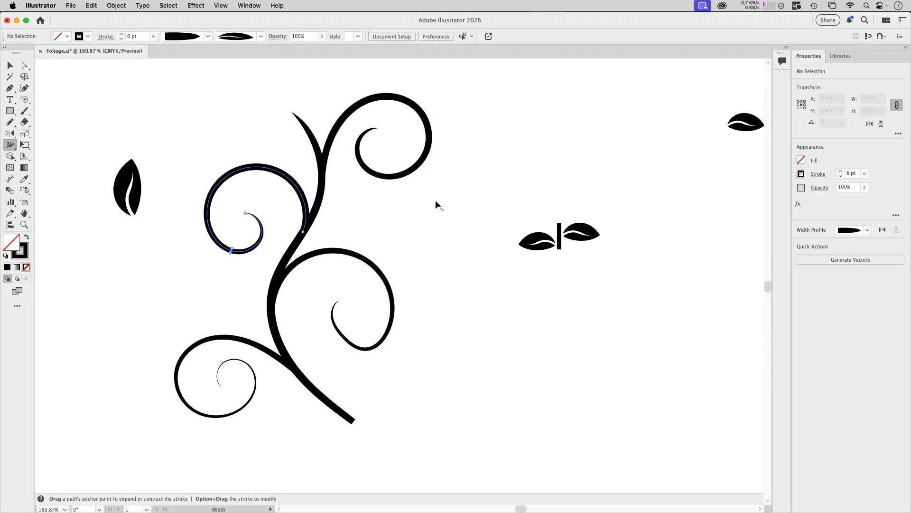
pyautogui.press('v')
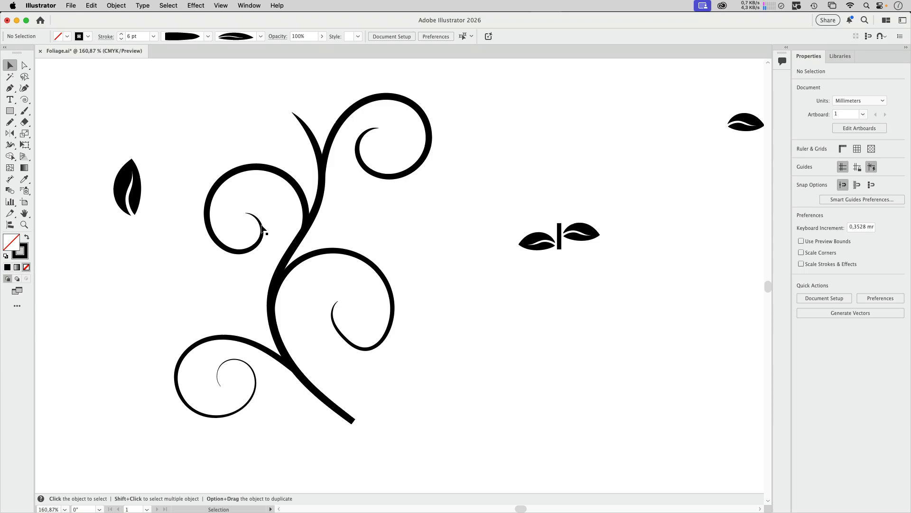
# Rotate the single leaf to horizontal, scale it down to about 11.6 mm long and place it above the middle-left swirl
pyautogui.moveTo(130, 196); pyautogui.dragTo(120, 175)
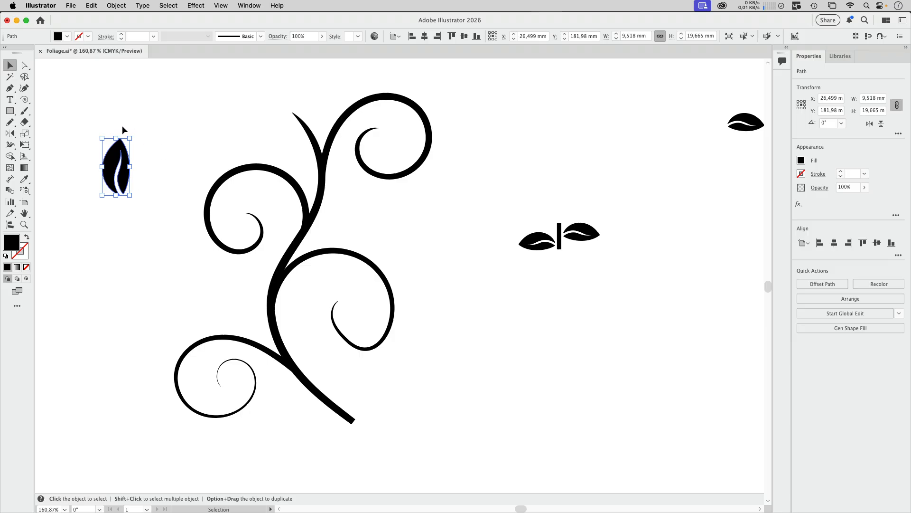
pyautogui.moveTo(115, 133); pyautogui.dragTo(163, 166)
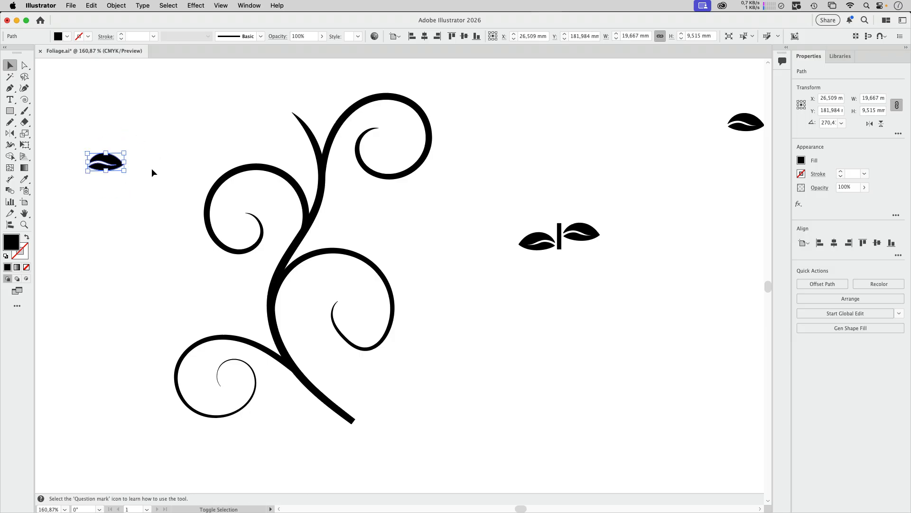
pyautogui.click(179, 145)
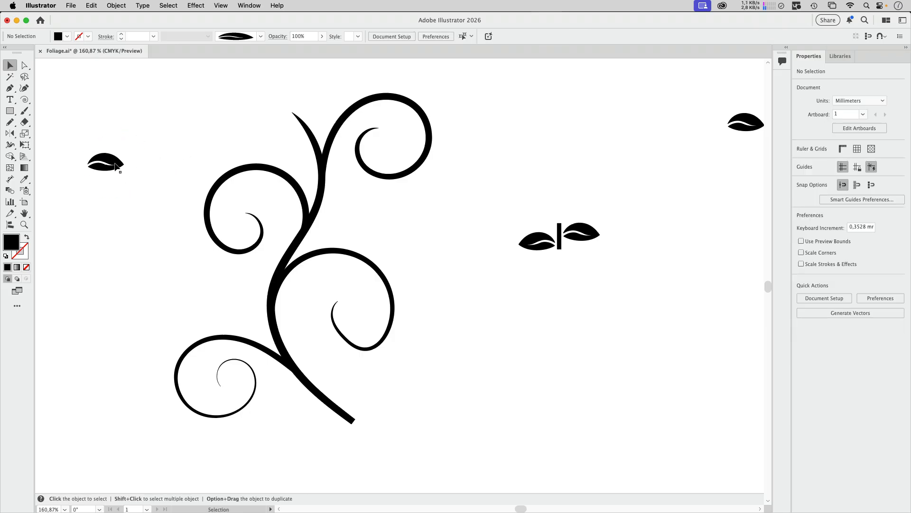
pyautogui.moveTo(120, 165); pyautogui.dragTo(219, 152)
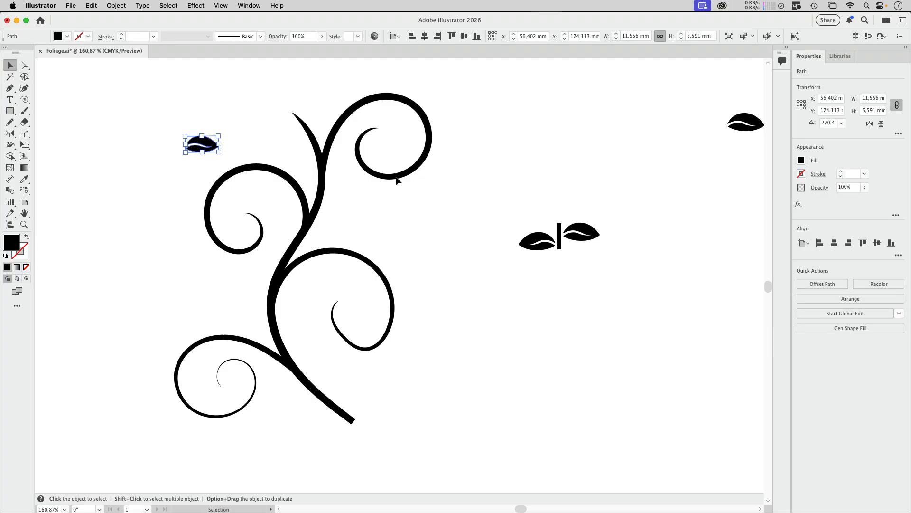
# Create a new art brush from the small horizontal leaf, with its colorization method set to Tints
pyautogui.click(251, 5)
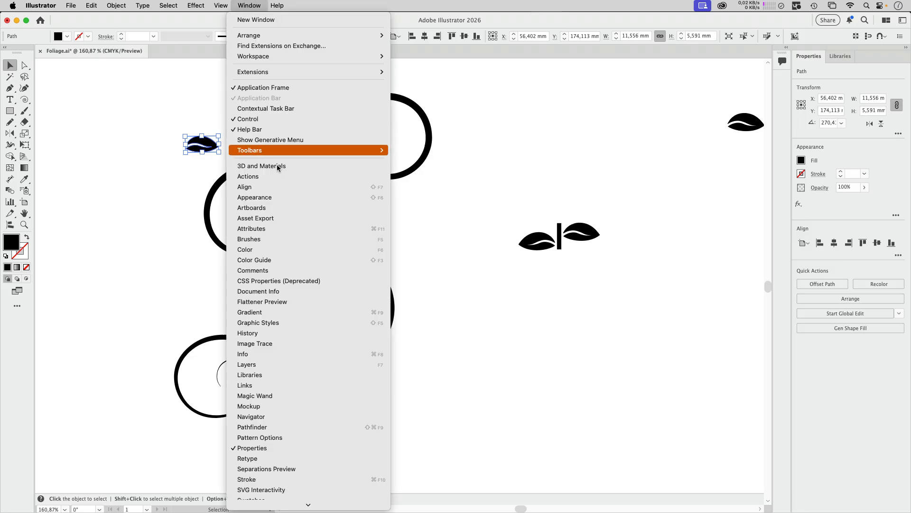
pyautogui.click(279, 239)
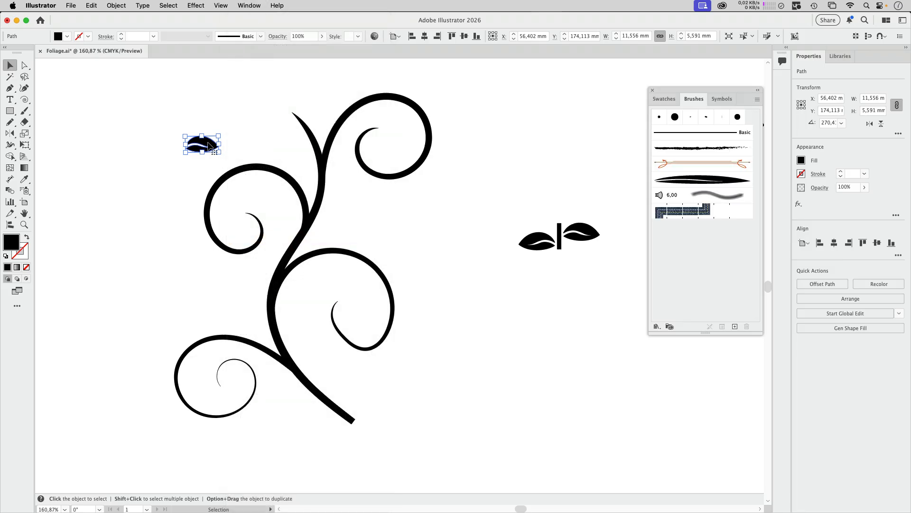
pyautogui.moveTo(202, 144)
pyautogui.mouseDown()
pyautogui.moveTo(612, 240)
pyautogui.moveTo(711, 278)
pyautogui.moveTo(670, 283)
pyautogui.mouseUp()
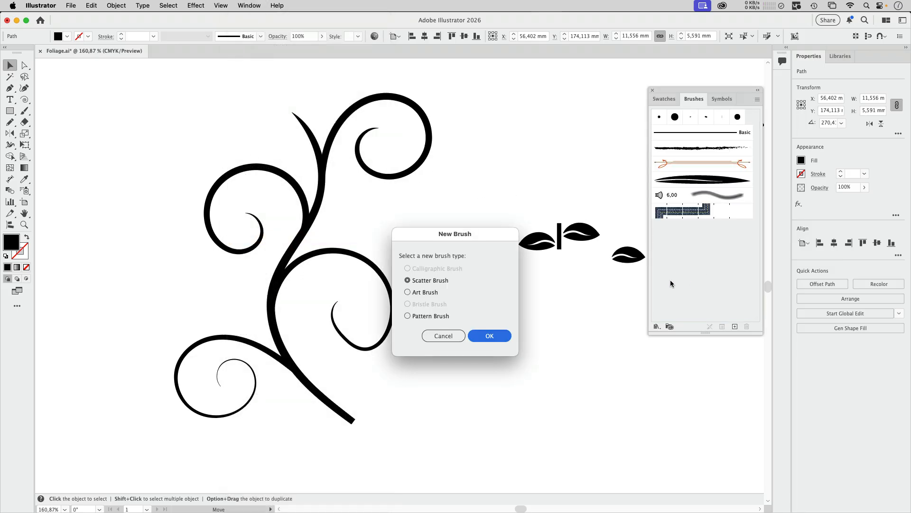
pyautogui.click(426, 292)
pyautogui.press('Return')
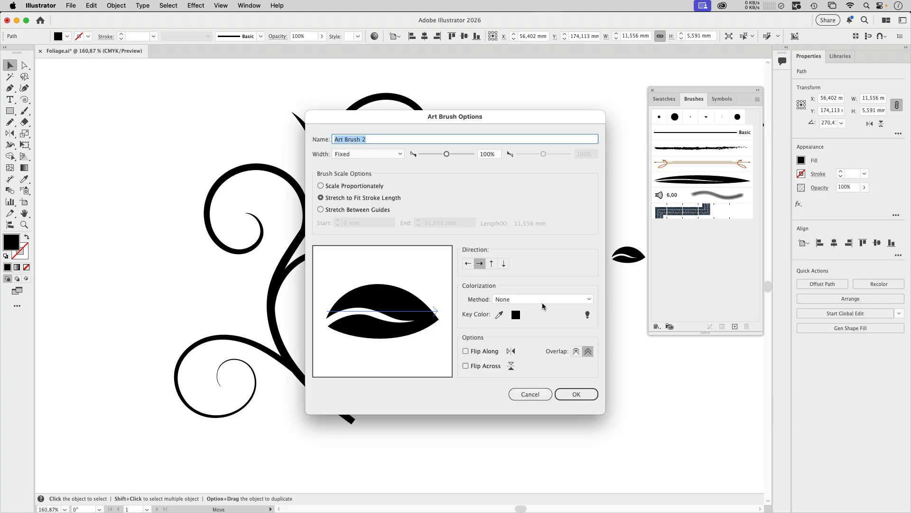
pyautogui.click(516, 299)
pyautogui.click(515, 318)
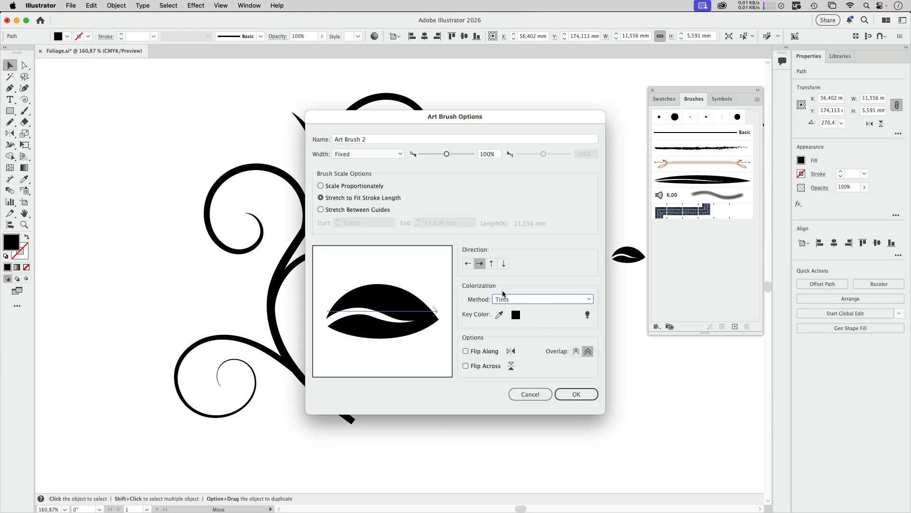
pyautogui.click(575, 394)
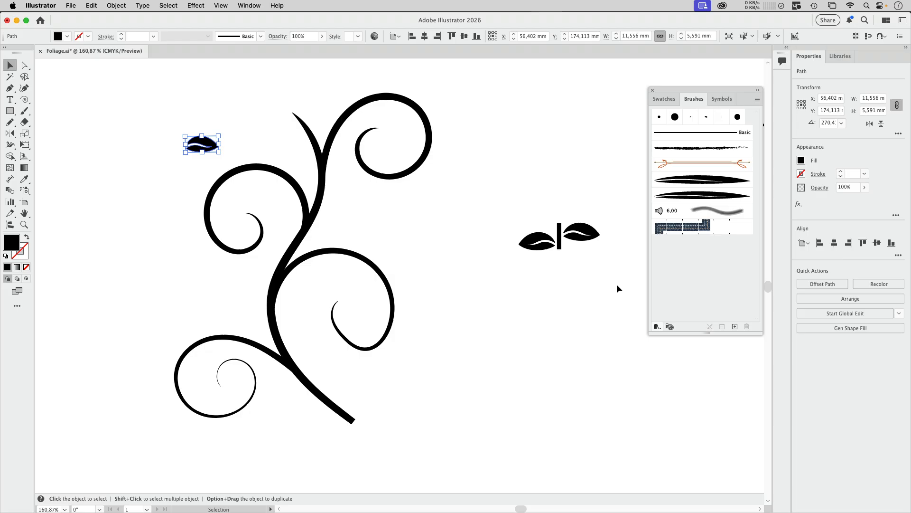
# Paint three leaves along the outside of the top swirl with the Paintbrush and the new leaf brush
pyautogui.press('b')
pyautogui.moveTo(367, 93); pyautogui.dragTo(388, 68)
pyautogui.moveTo(433, 142); pyautogui.dragTo(462, 175)
pyautogui.moveTo(405, 182); pyautogui.dragTo(402, 206)
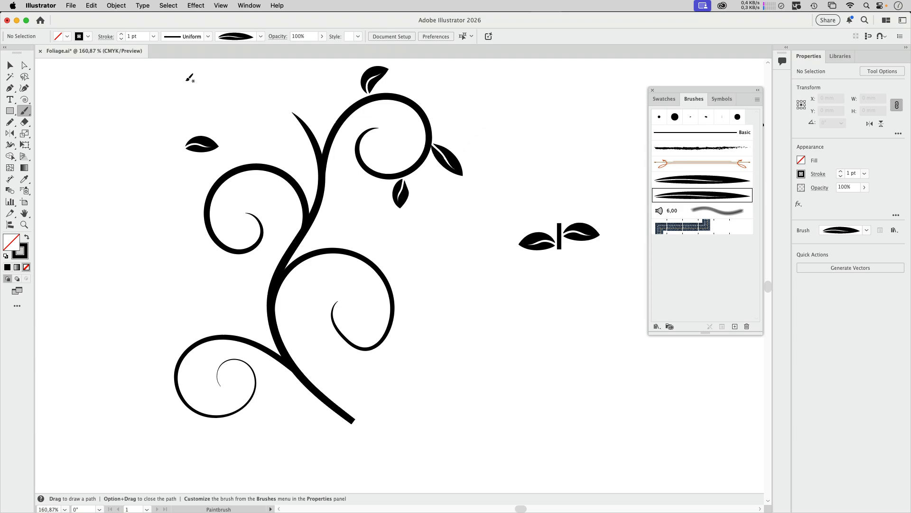
# Switch to the Pencil tool and accept its options with the fidelity at full Smooth
pyautogui.click(10, 123)
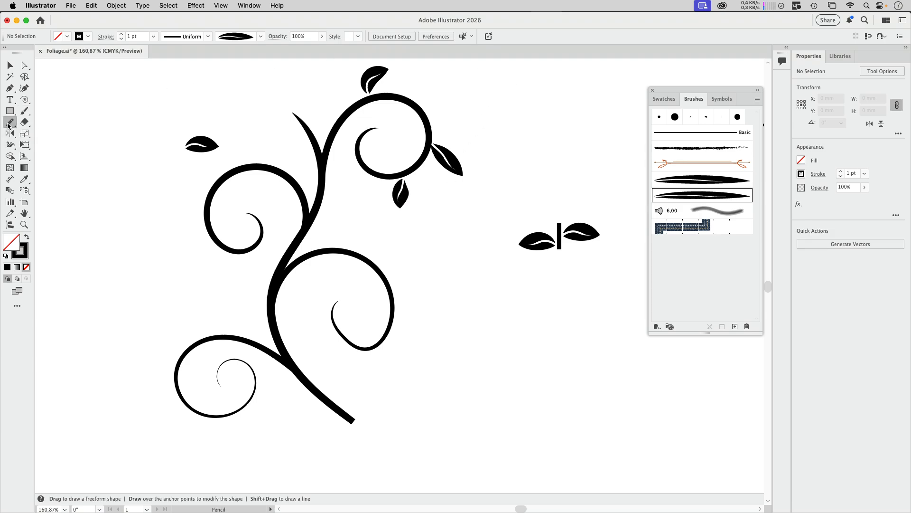
pyautogui.doubleClick(10, 123)
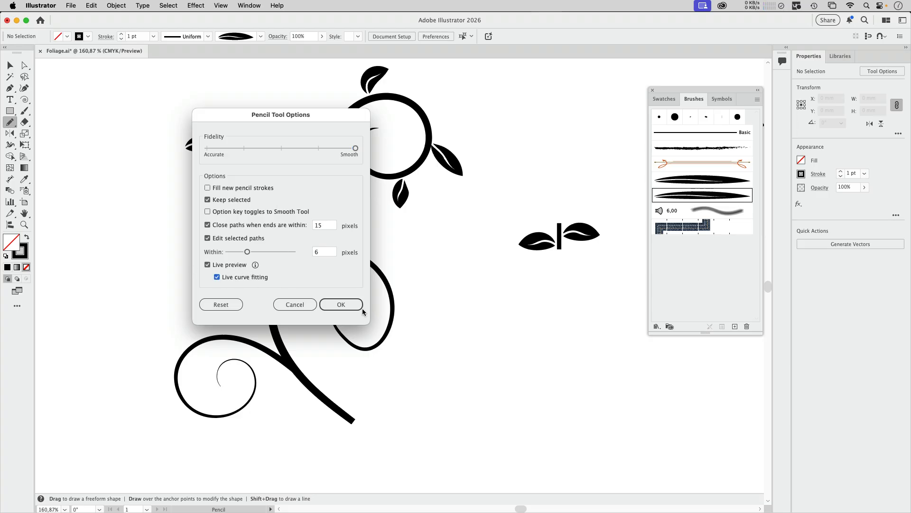
pyautogui.click(345, 303)
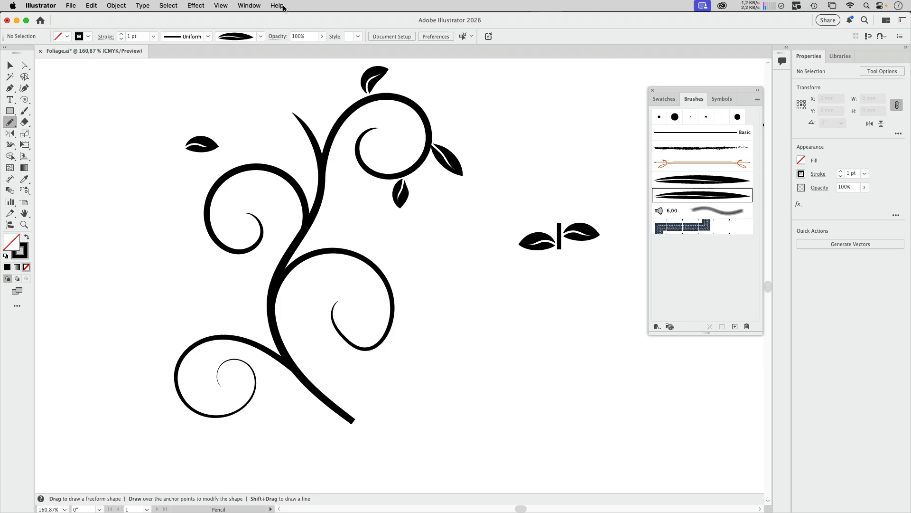
# Check the New Art Has Basic Appearance option in the appearance settings
pyautogui.click(245, 5)
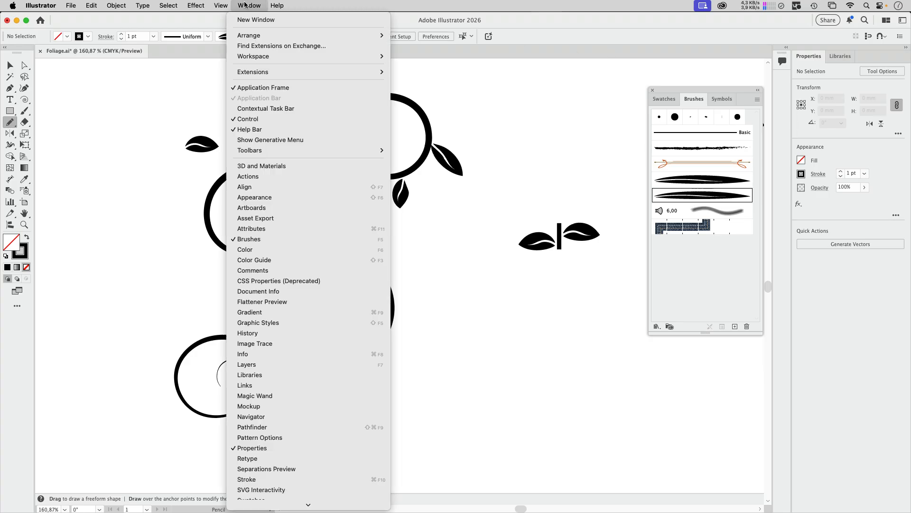
pyautogui.click(257, 196)
pyautogui.click(595, 97)
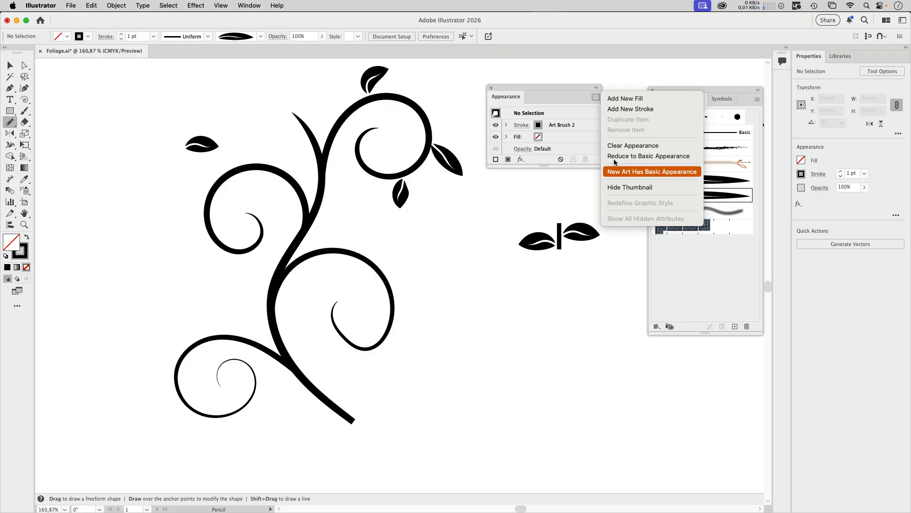
pyautogui.click(491, 88)
# Draw five more leaves around and inside the top swirl with the Pencil tool, using the leaf brush
pyautogui.keyDown('super'); pyautogui.click(462, 165); pyautogui.keyUp('super')
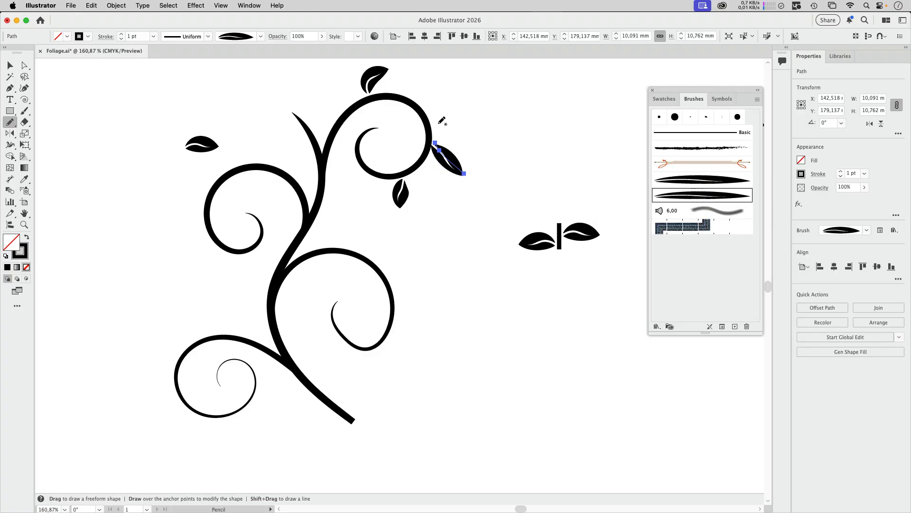
pyautogui.moveTo(434, 125); pyautogui.dragTo(469, 118)
pyautogui.moveTo(418, 100); pyautogui.dragTo(444, 78)
pyautogui.moveTo(398, 105)
pyautogui.mouseDown()
pyautogui.moveTo(384, 117)
pyautogui.moveTo(390, 135)
pyautogui.mouseUp()
pyautogui.moveTo(421, 170)
pyautogui.mouseDown()
pyautogui.moveTo(435, 190)
pyautogui.moveTo(430, 204)
pyautogui.mouseUp()
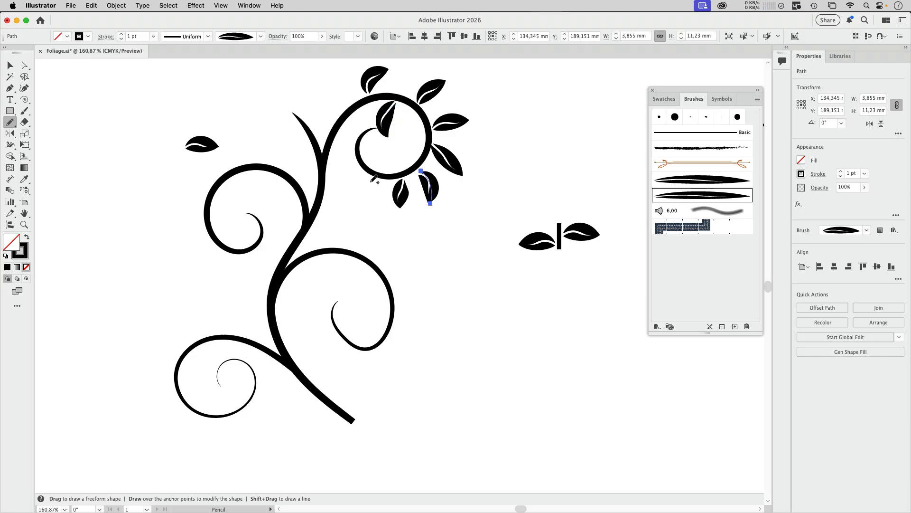
pyautogui.moveTo(372, 180)
pyautogui.mouseDown()
pyautogui.moveTo(354, 189)
pyautogui.moveTo(338, 179)
pyautogui.mouseUp()
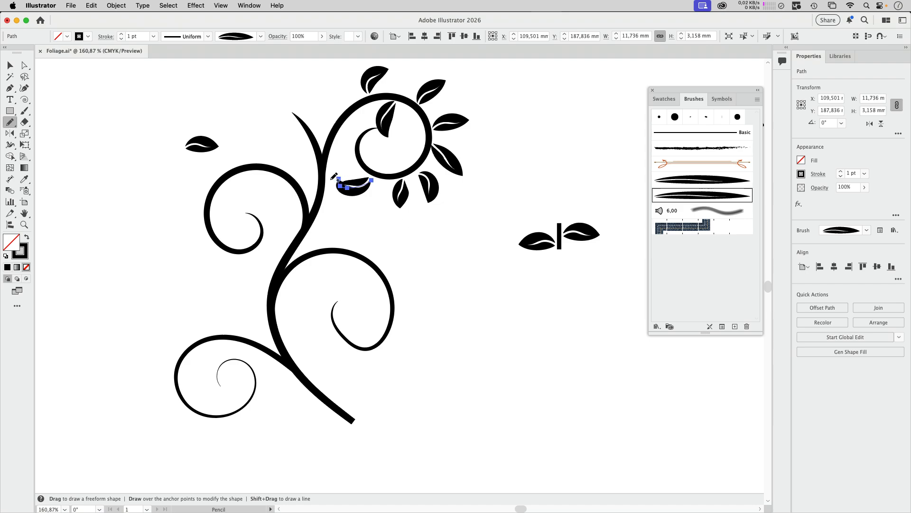
pyautogui.keyDown('super'); pyautogui.click(451, 240); pyautogui.keyUp('super')
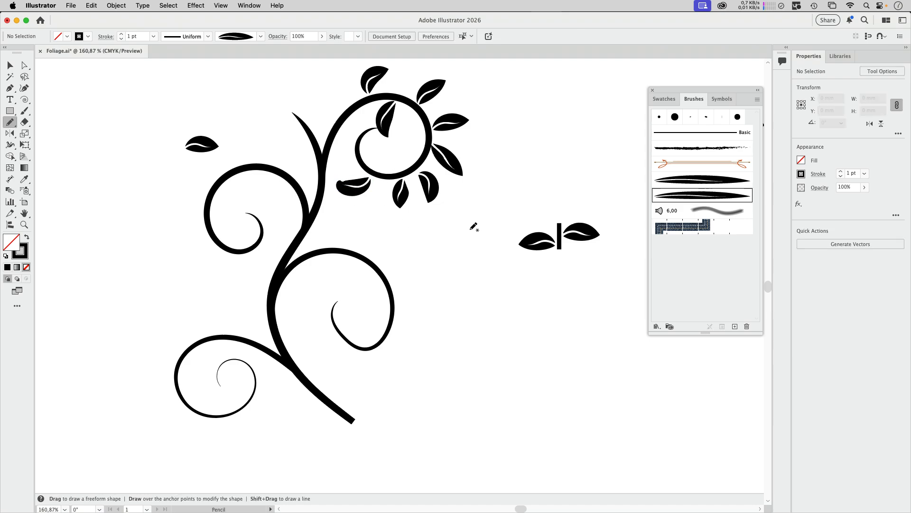
# Rotate the two-leaf motif with its short bar by 90° so the bar lies horizontal
pyautogui.hscroll(5, 500, 177)
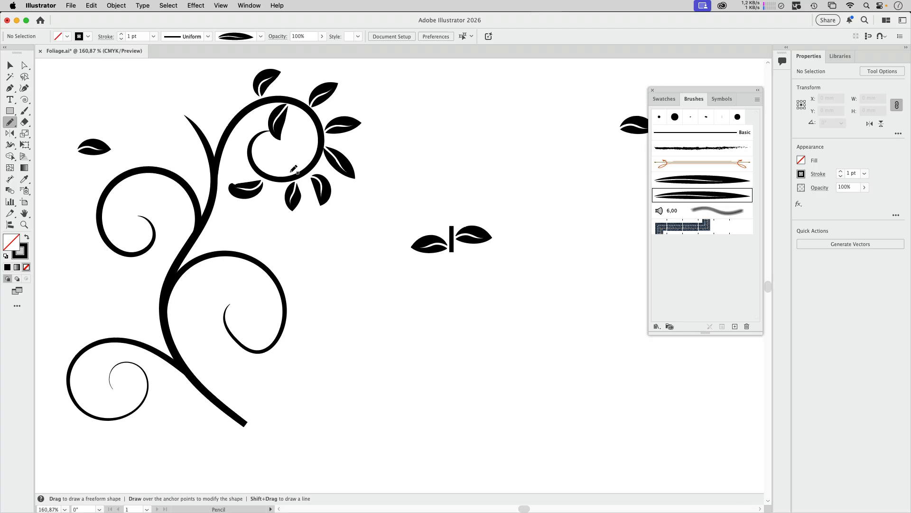
pyautogui.press('v')
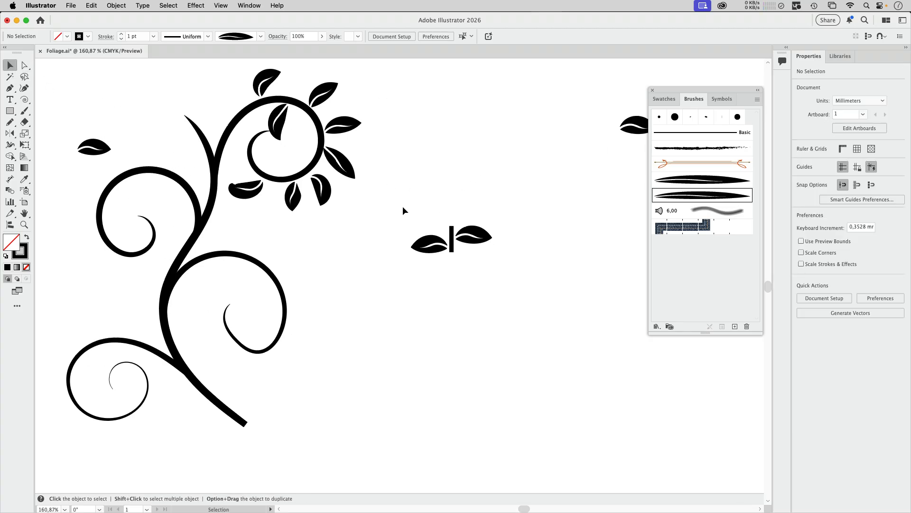
pyautogui.moveTo(403, 206); pyautogui.dragTo(507, 279)
pyautogui.moveTo(494, 221); pyautogui.dragTo(463, 291)
pyautogui.click(538, 269)
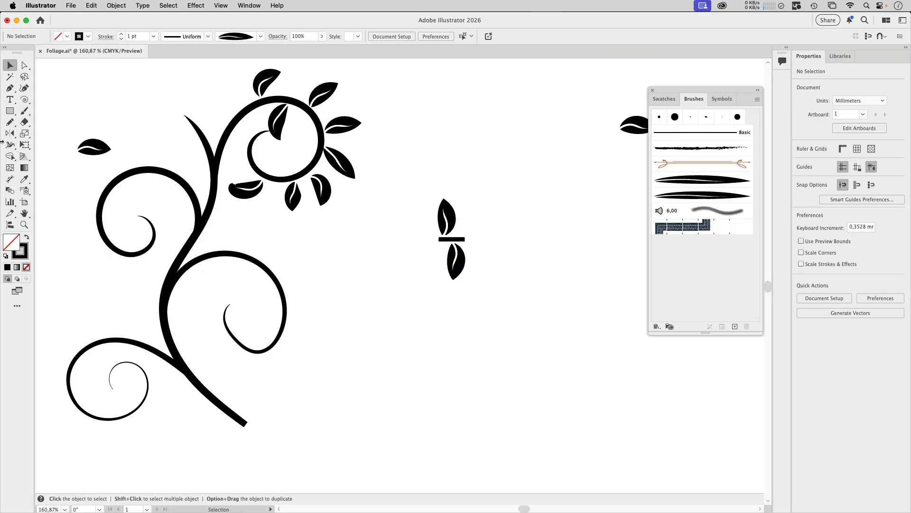
# Turn on Smart Guides and draw a rectangle as wide as the bar, about 9 × 32 mm, around the two-leaf motif
pyautogui.click(10, 111)
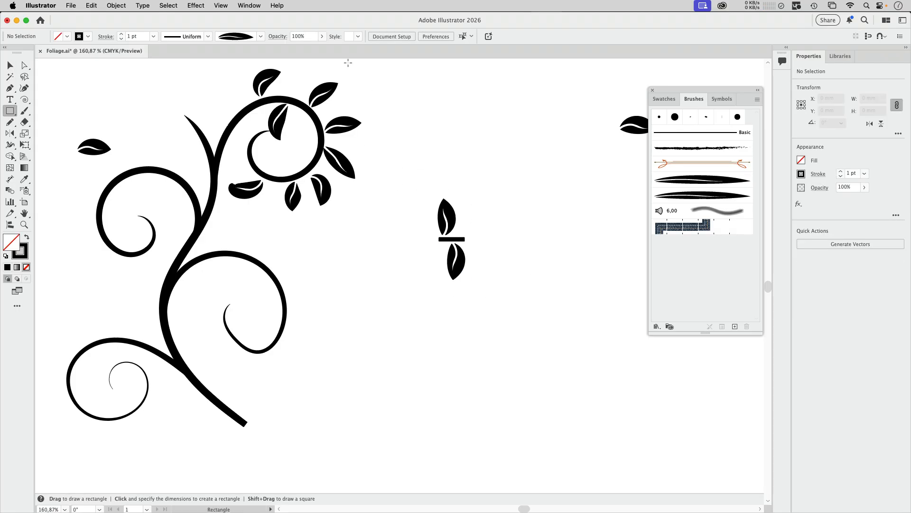
pyautogui.click(221, 6)
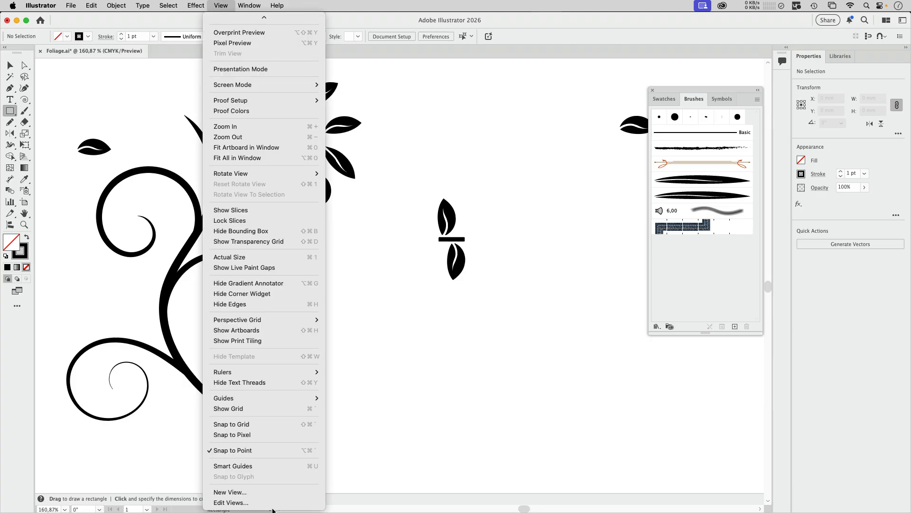
pyautogui.click(271, 465)
pyautogui.moveTo(465, 239)
pyautogui.mouseDown()
pyautogui.moveTo(439, 184)
pyautogui.moveTo(452, 282)
pyautogui.mouseUp()
pyautogui.press('v')
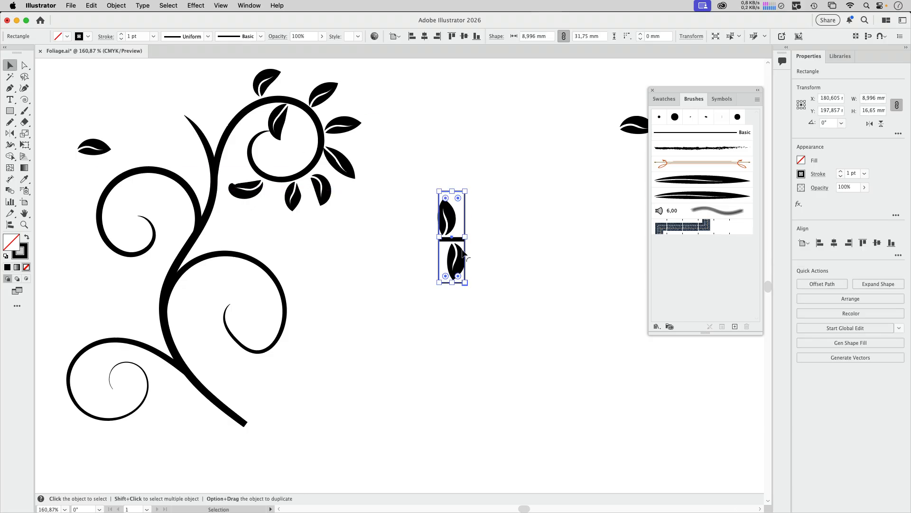
# Lower the rectangle's top edge towards the upper leaf tip, making it about 28.6 mm tall, and check the fit in outline view
pyautogui.moveTo(452, 191); pyautogui.dragTo(451, 197)
pyautogui.click(499, 256)
pyautogui.moveTo(452, 238); pyautogui.dragTo(572, 236)
pyautogui.press('super+y')
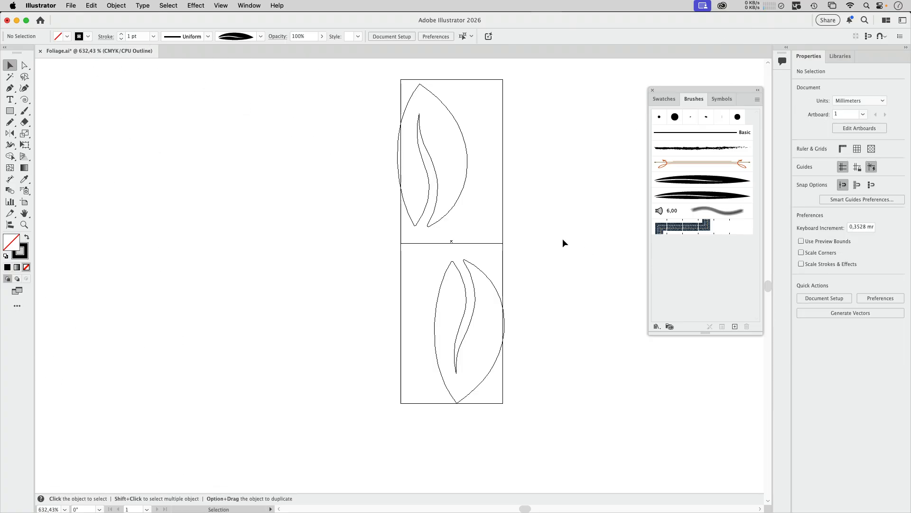
pyautogui.press('super+y')
# Remove the stroke from the rectangle around the motif and send it behind the leaves and bar
pyautogui.click(502, 209)
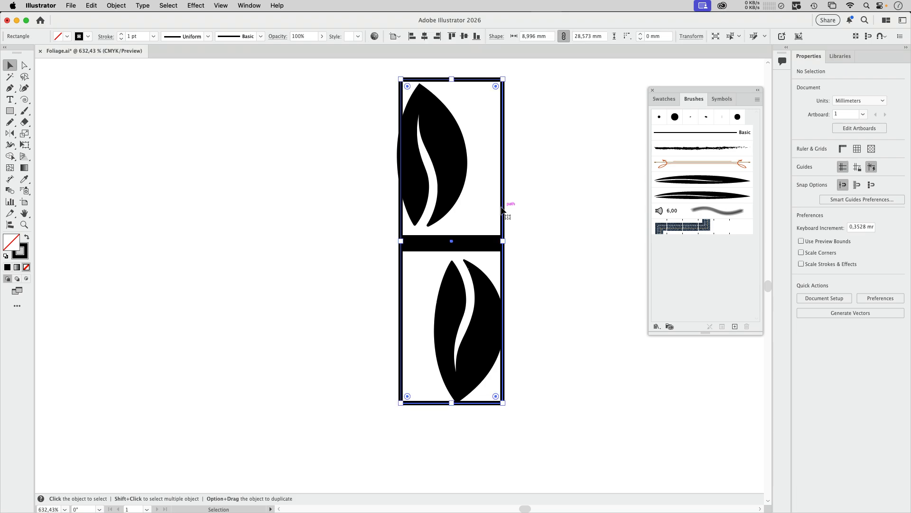
pyautogui.click(84, 36)
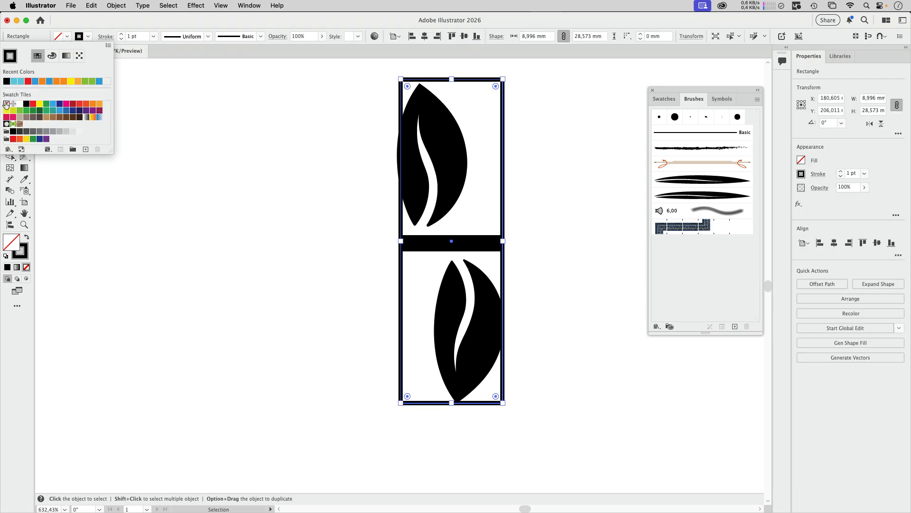
pyautogui.click(6, 104)
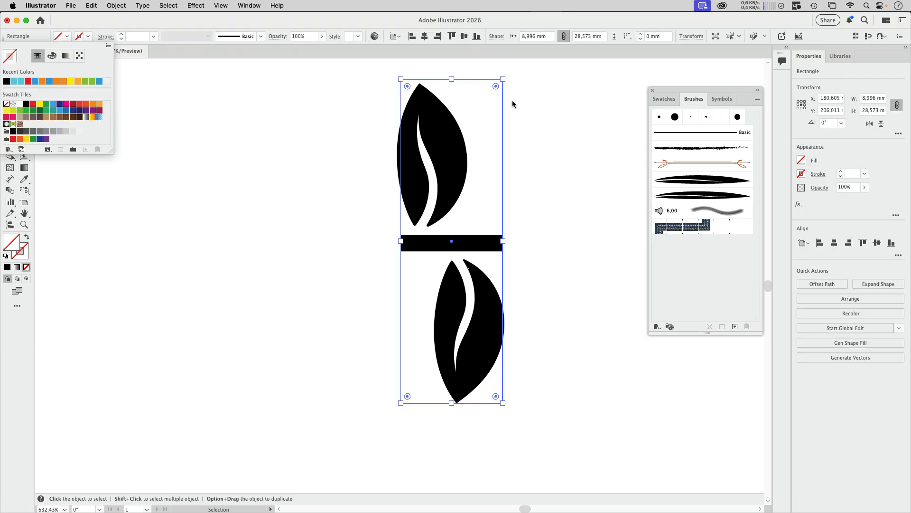
pyautogui.click(116, 5)
pyautogui.click(117, 6)
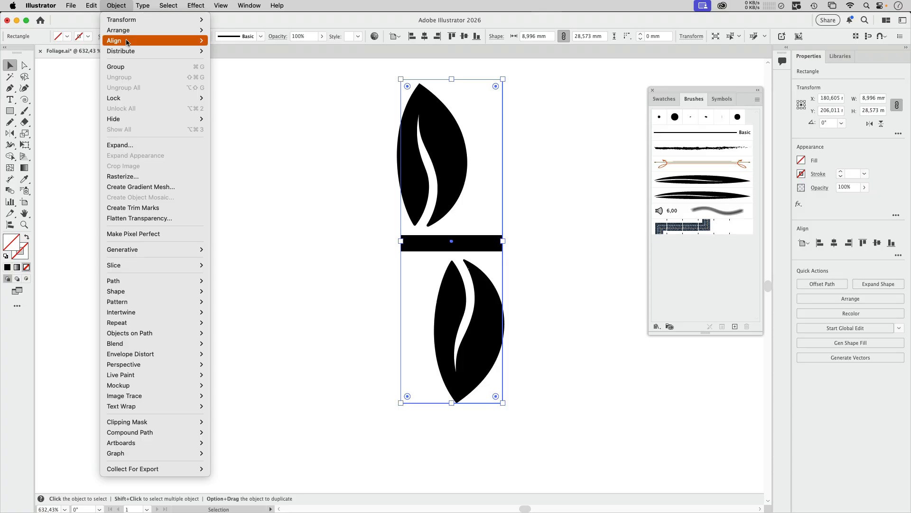
pyautogui.click(237, 61)
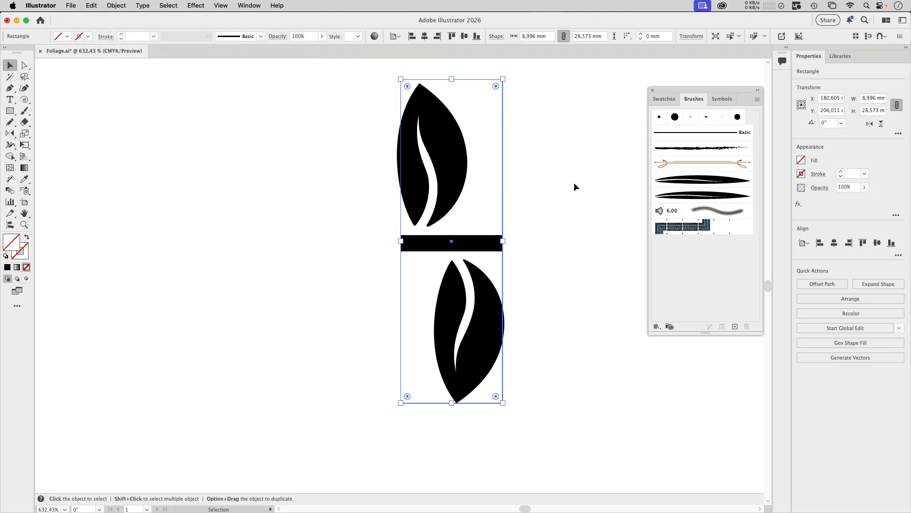
pyautogui.click(544, 203)
# Create a pattern brush from the two-leaf motif and its invisible rectangle, with Tints as the colorization method
pyautogui.moveTo(340, 164); pyautogui.dragTo(578, 333)
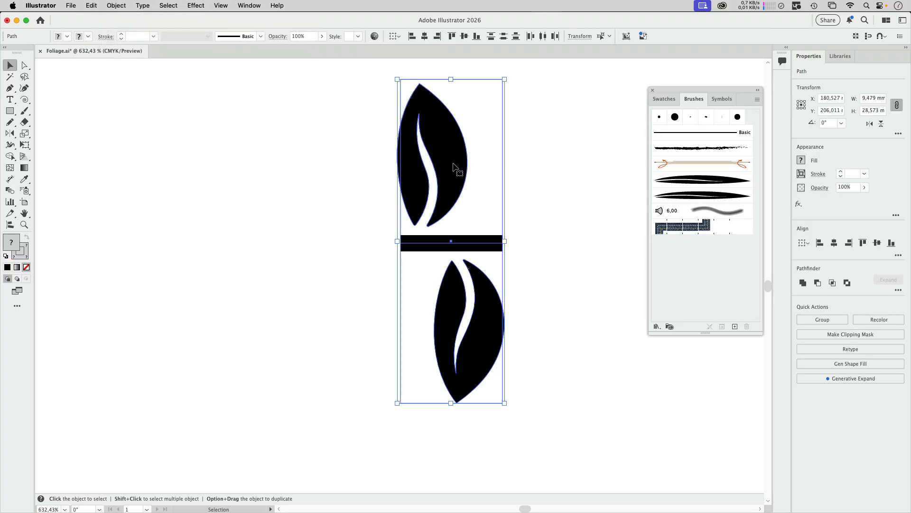
pyautogui.moveTo(458, 169)
pyautogui.mouseDown()
pyautogui.moveTo(629, 259)
pyautogui.moveTo(691, 269)
pyautogui.mouseUp()
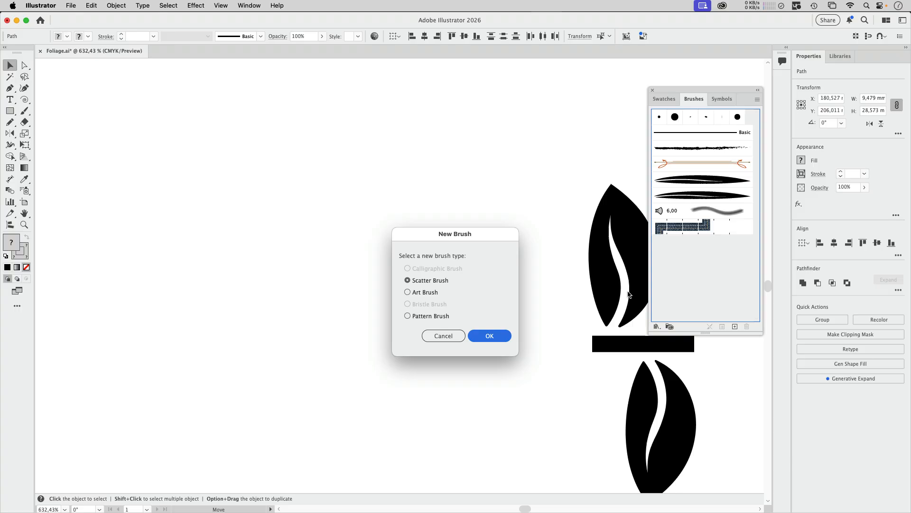
pyautogui.click(452, 315)
pyautogui.click(500, 340)
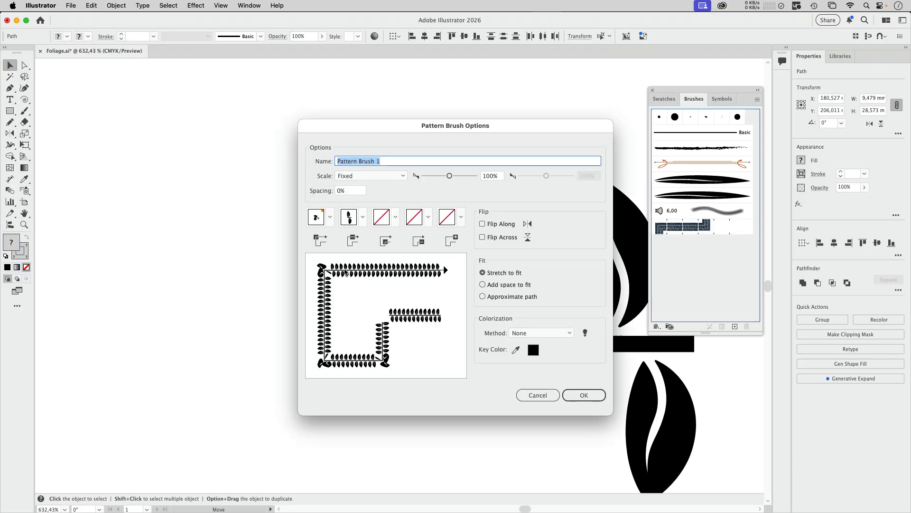
pyautogui.click(532, 331)
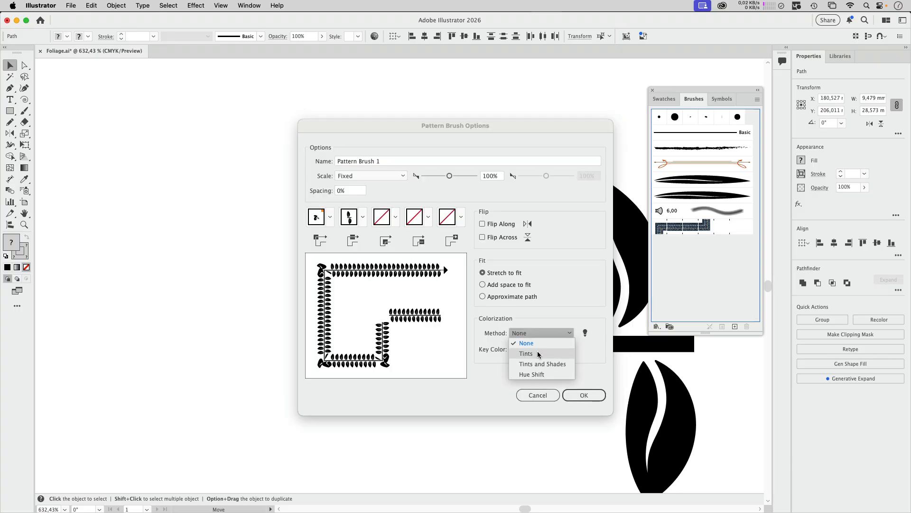
pyautogui.click(537, 351)
pyautogui.click(584, 395)
pyautogui.click(354, 308)
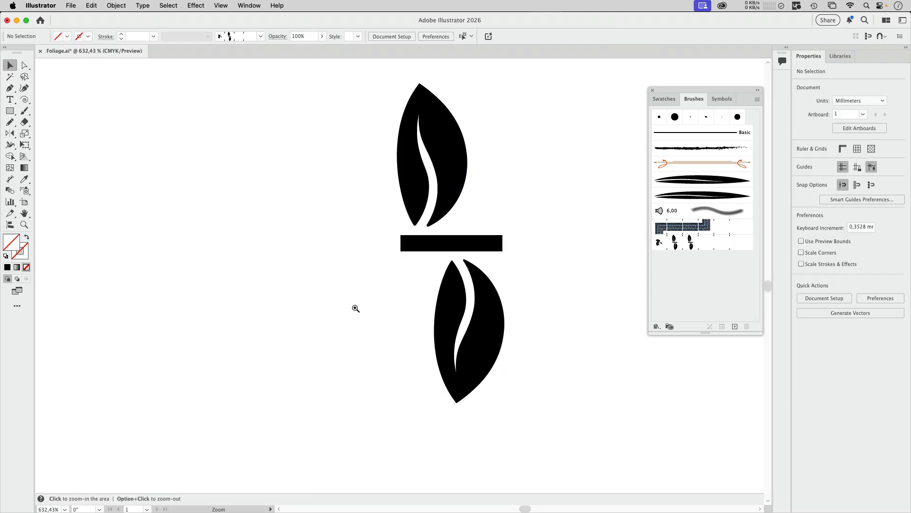
# Draw a gently curved vertical path about 109 mm tall beside the foliage with the Pencil tool and apply the two-leaf pattern brush
pyautogui.scroll(-10, 336, 318)
pyautogui.scroll(-5, 347, 301)
pyautogui.hscroll(-3, 332, 276)
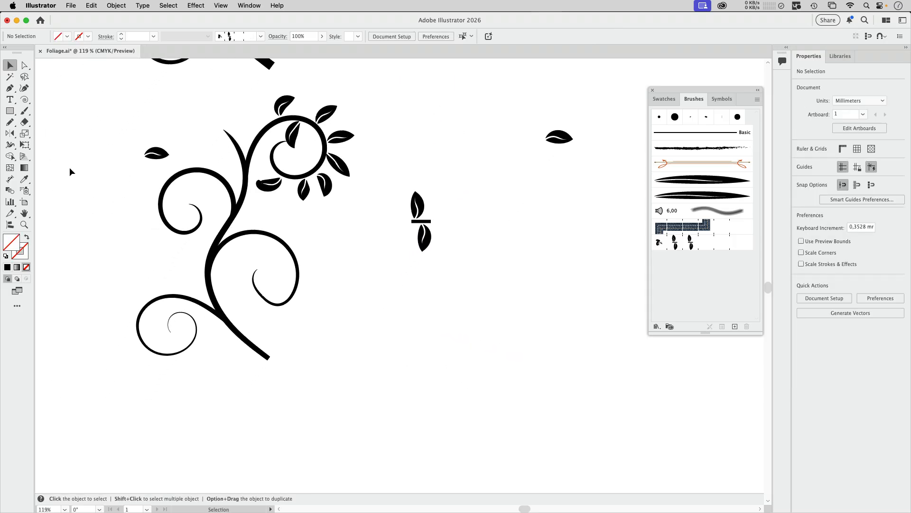
pyautogui.click(10, 122)
pyautogui.moveTo(384, 119)
pyautogui.mouseDown()
pyautogui.moveTo(385, 247)
pyautogui.moveTo(426, 351)
pyautogui.mouseUp()
pyautogui.click(701, 247)
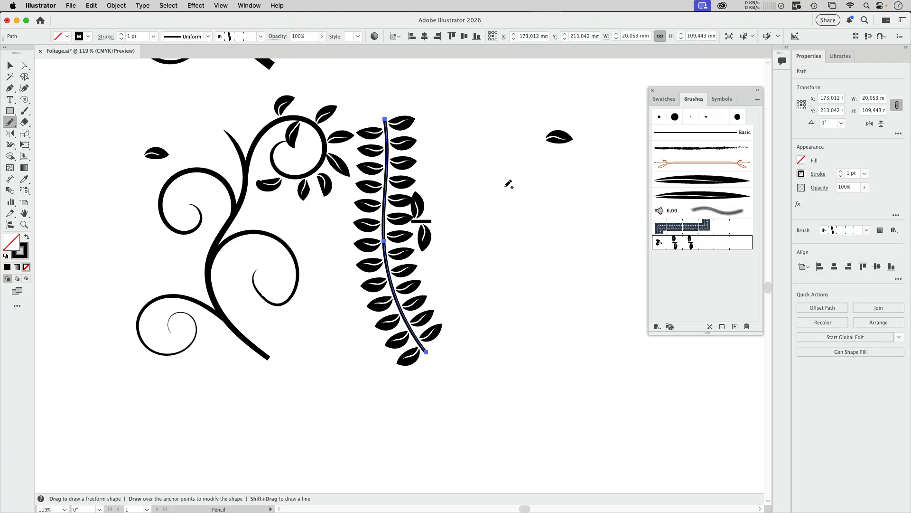
# Draw two more wavy vertical stems, about 133 mm and 151 mm tall, beside the first using the same leaf pattern brush
pyautogui.moveTo(475, 124)
pyautogui.mouseDown()
pyautogui.moveTo(482, 158)
pyautogui.moveTo(478, 300)
pyautogui.moveTo(485, 381)
pyautogui.moveTo(498, 408)
pyautogui.mouseUp()
pyautogui.press('space')
pyautogui.moveTo(541, 250); pyautogui.dragTo(438, 265)
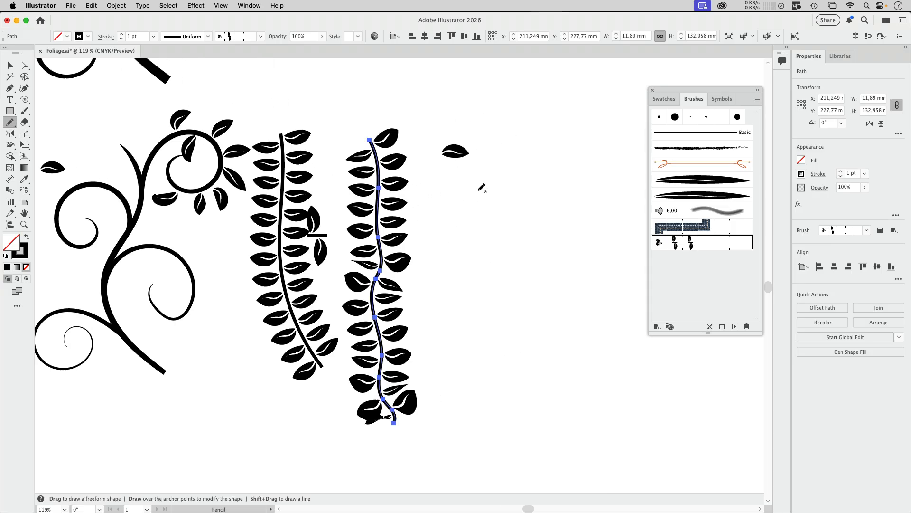
pyautogui.moveTo(484, 138)
pyautogui.mouseDown()
pyautogui.moveTo(490, 391)
pyautogui.moveTo(503, 460)
pyautogui.mouseUp()
pyautogui.click(10, 65)
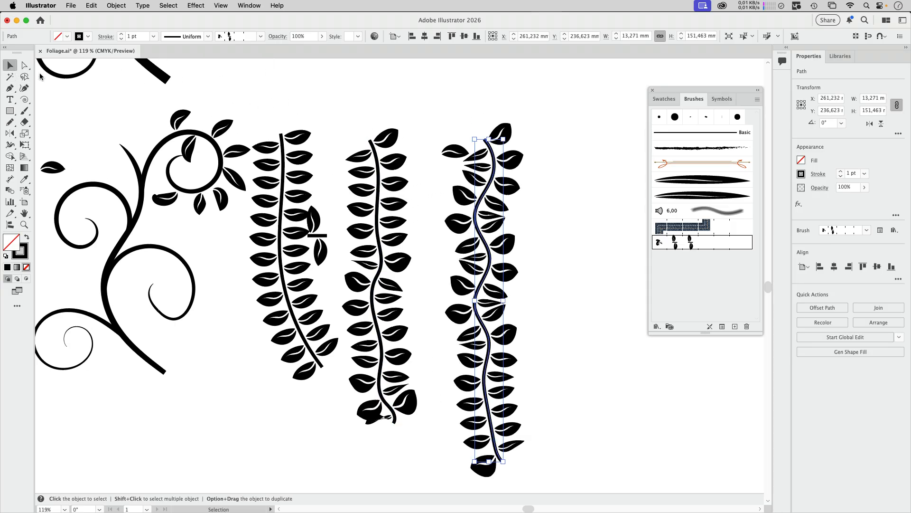
pyautogui.click(356, 108)
pyautogui.press('space')
pyautogui.moveTo(356, 108); pyautogui.dragTo(425, 108)
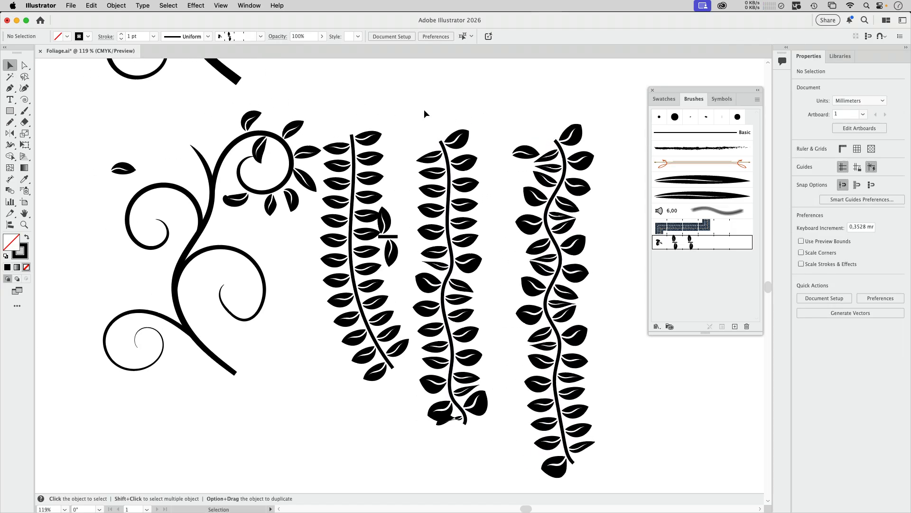